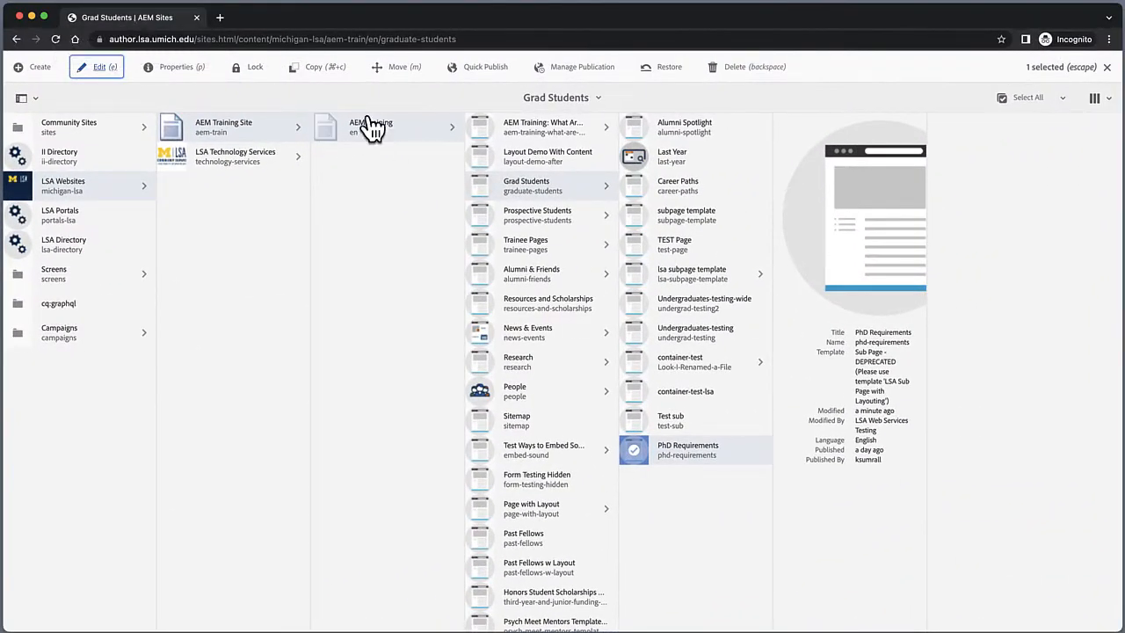
Step: Open the PhD Requirements page under AEM Training › Grad Students in the page editor
left_click(377, 132)
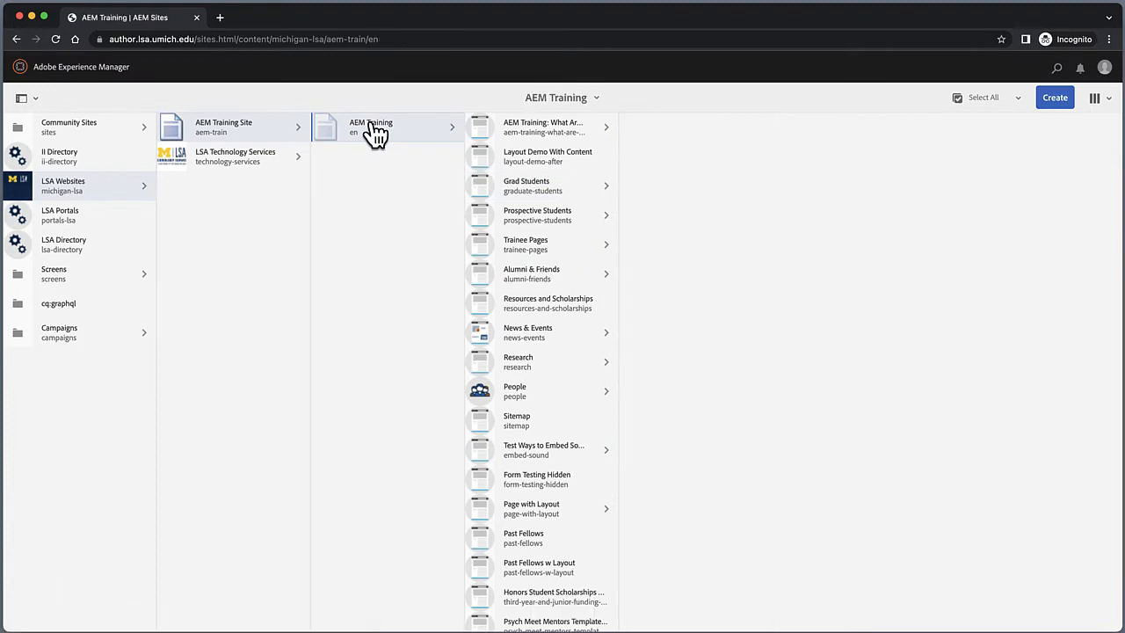
left_click(543, 191)
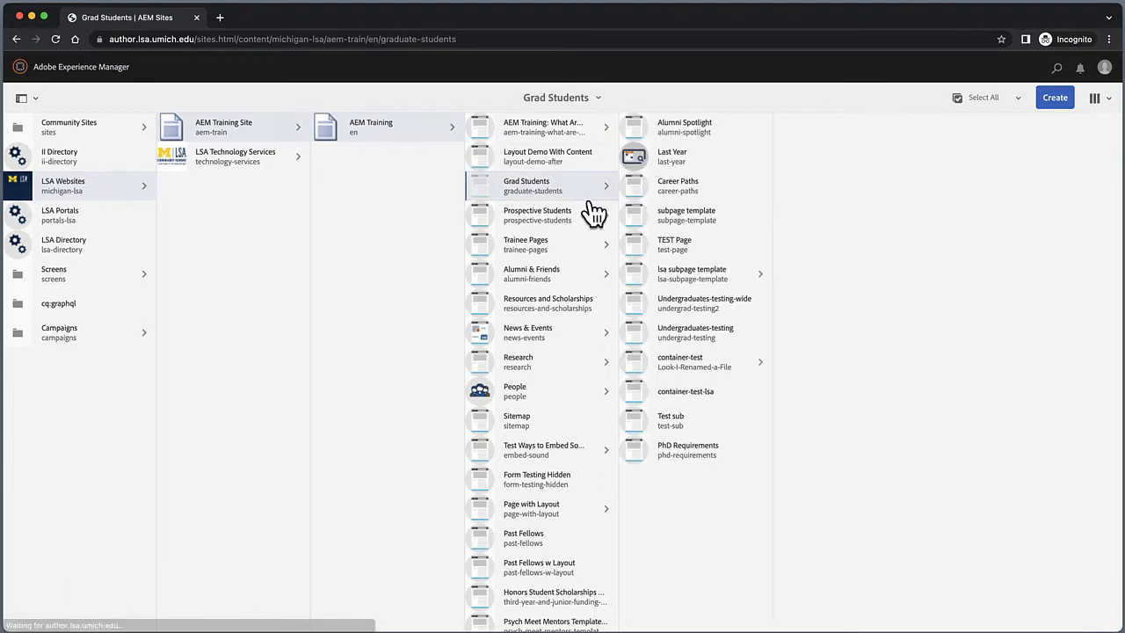
left_click(634, 450)
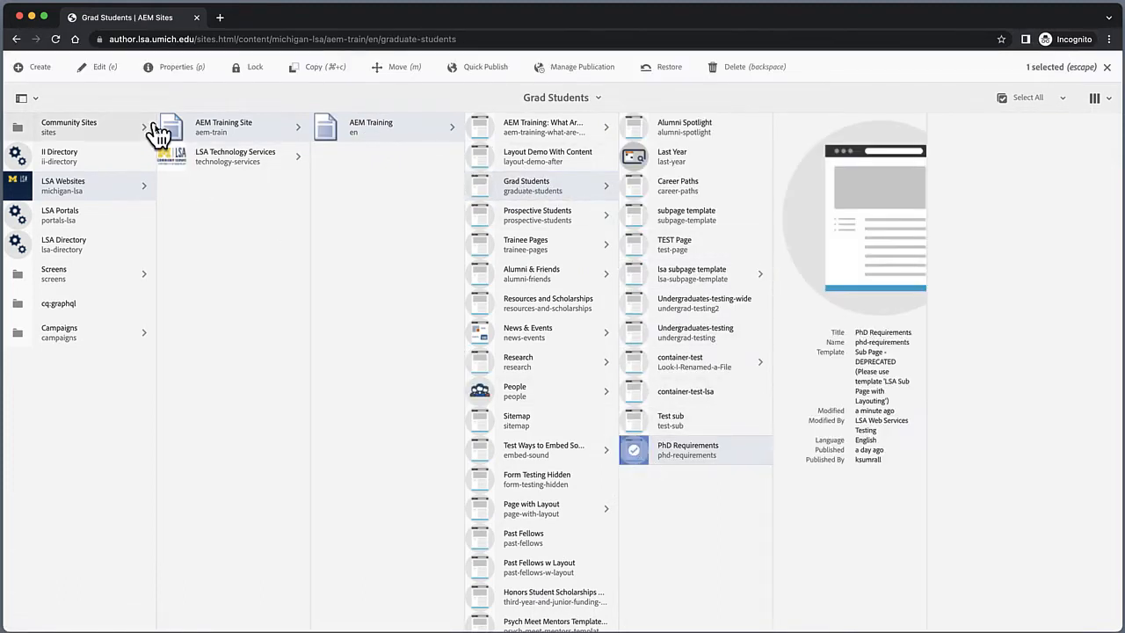
key("e")
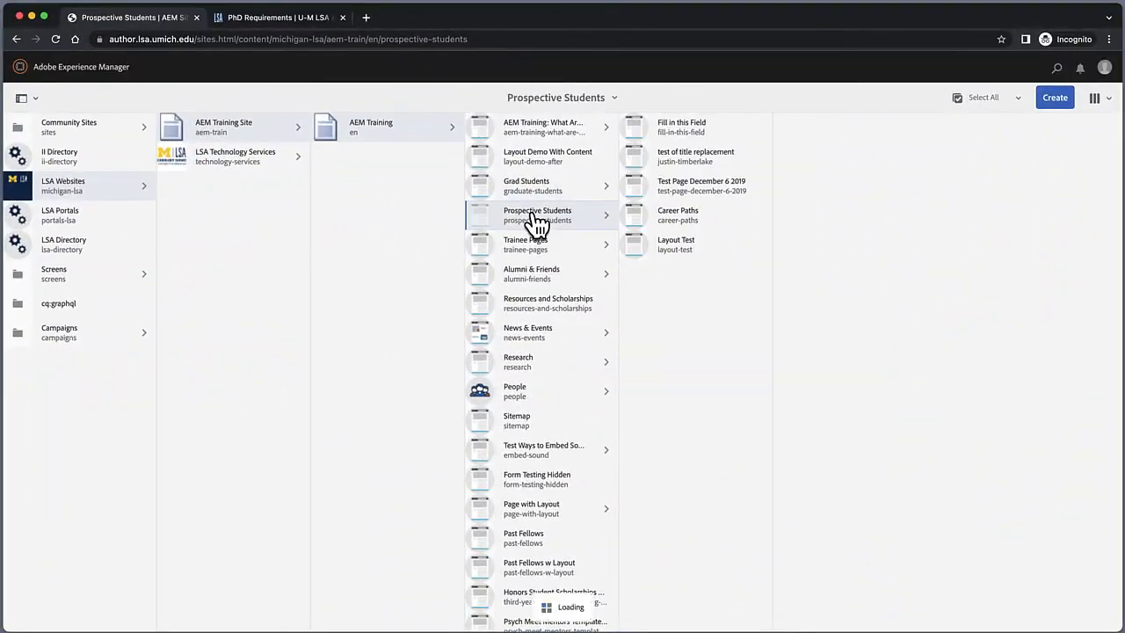
Step: Create a new page in Prospective Students using the LSA Sub Page with Layouting template, titled PhD Requirements
left_click(1055, 98)
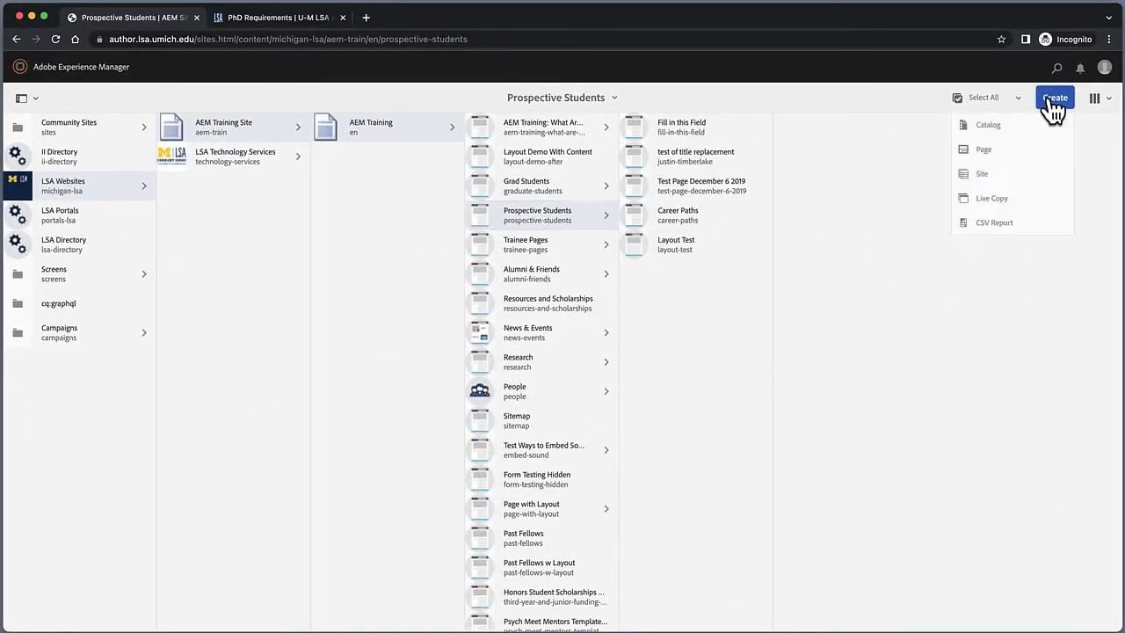
left_click(986, 148)
left_click(88, 167)
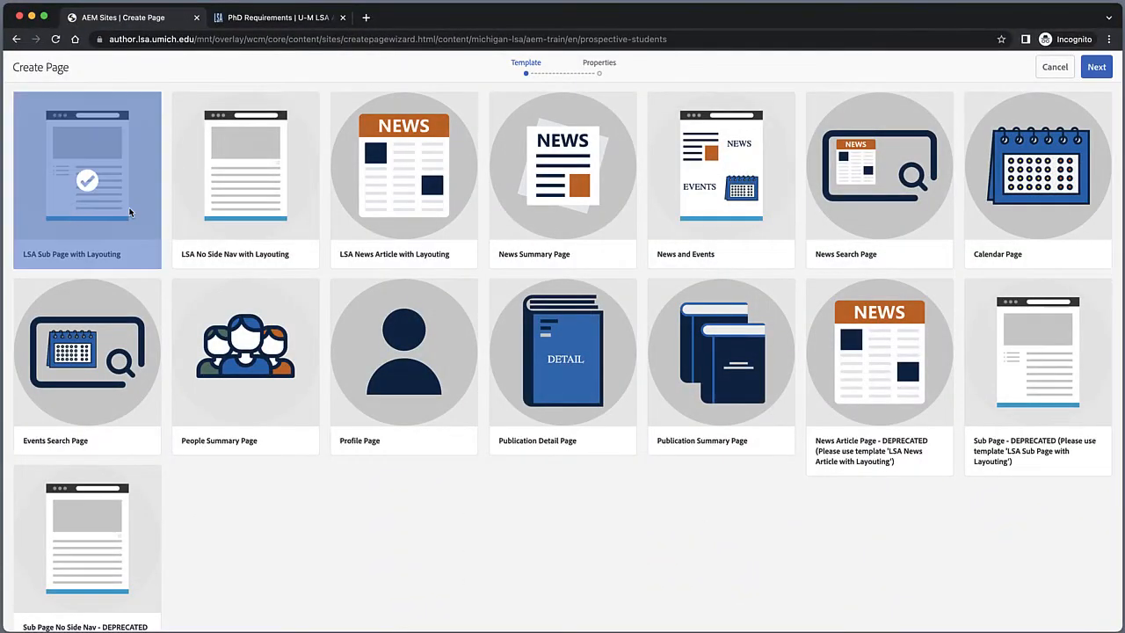
left_click(1097, 67)
left_click(654, 177)
type("PhD Requirem")
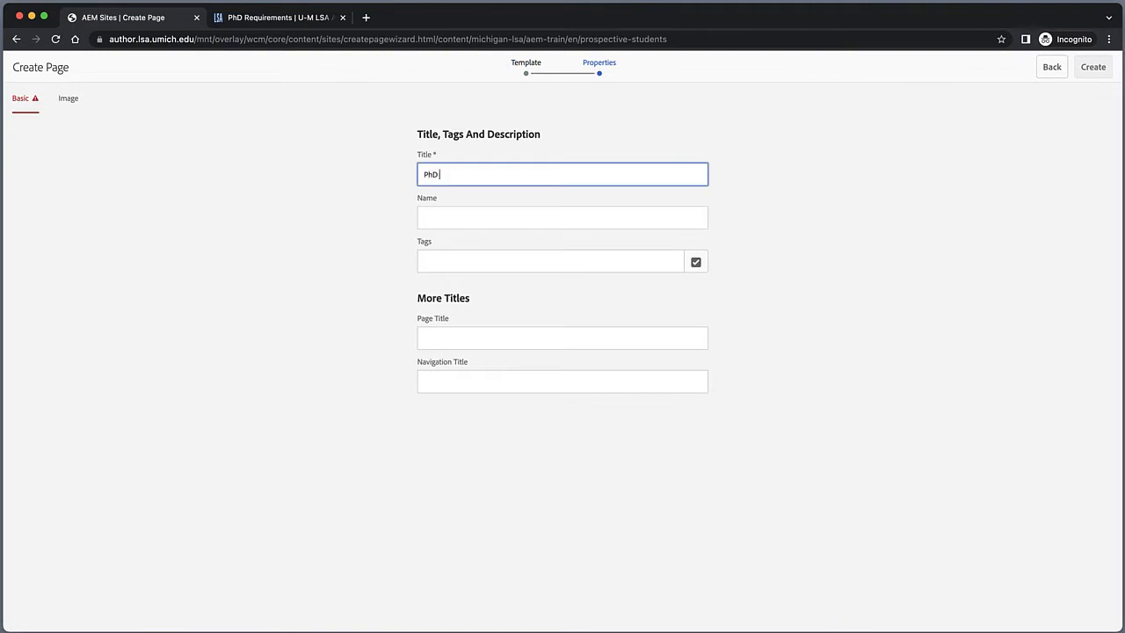
type("ents")
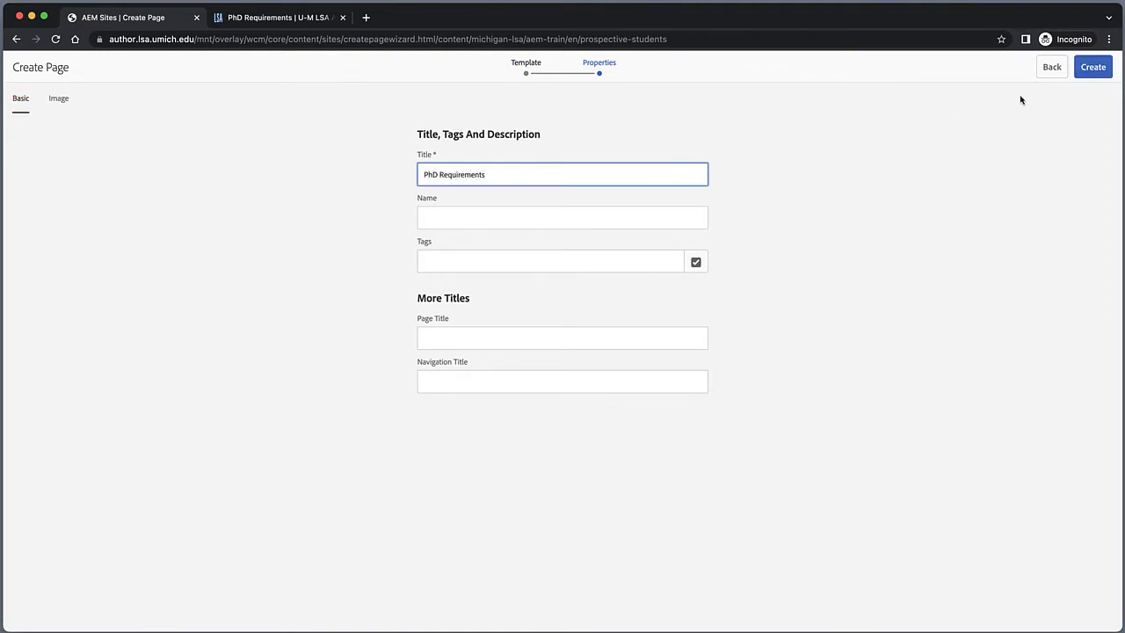
left_click(1094, 66)
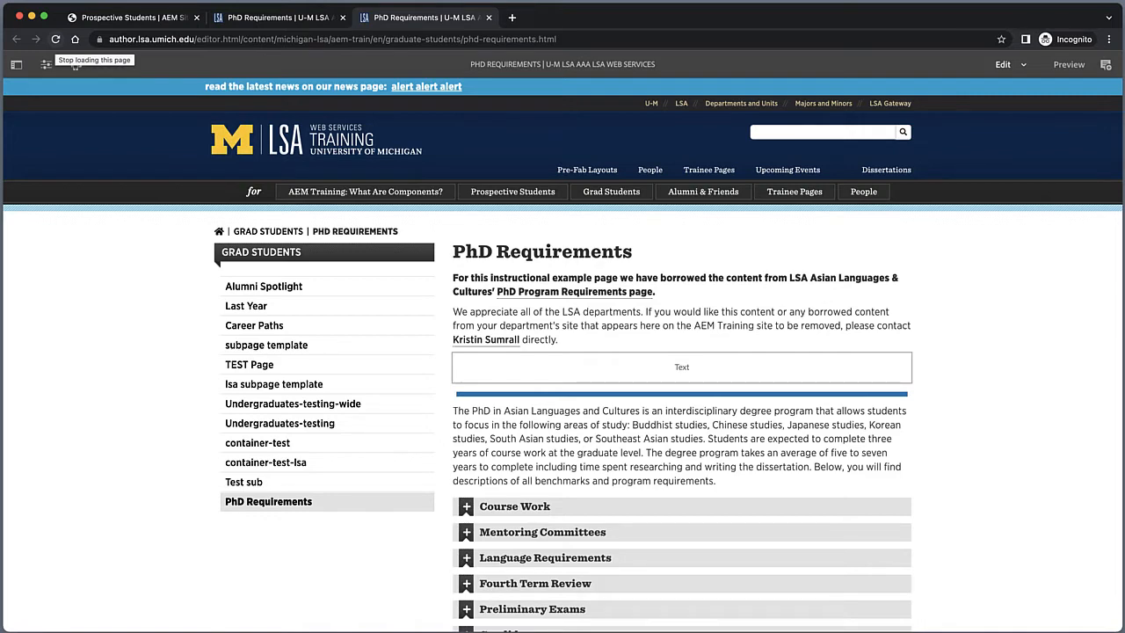
Step: Open the content tree of the Grad Students PhD Requirements page and select its Layout Container
left_click(17, 67)
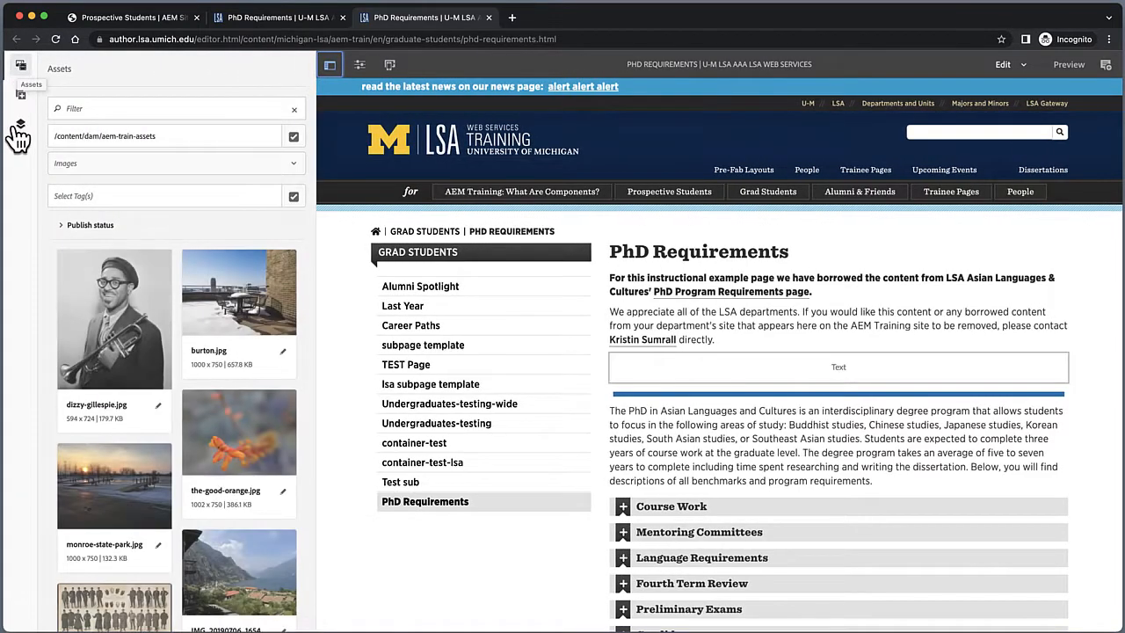
left_click(20, 125)
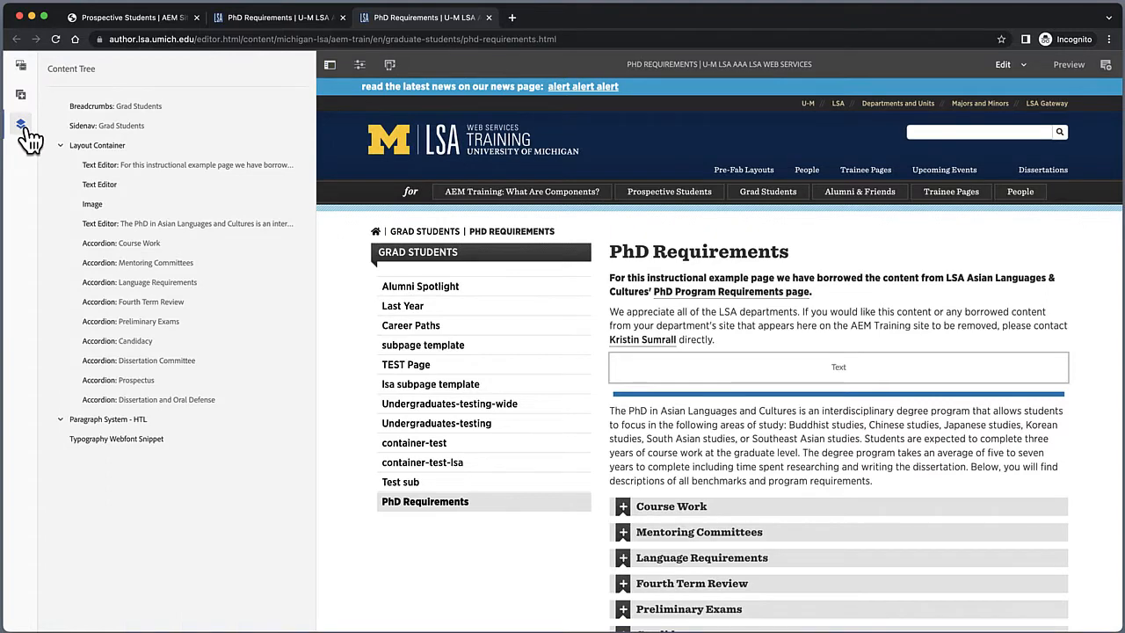
left_click(103, 149)
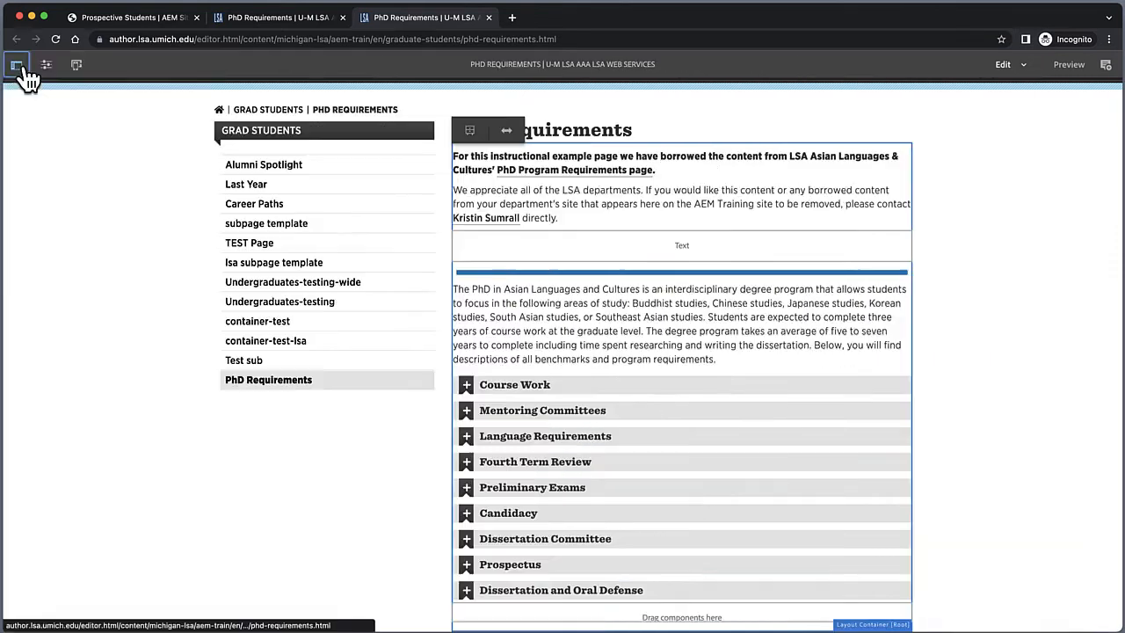
Step: Add a new Layout Container component at the top of the page's content area
left_click(17, 67)
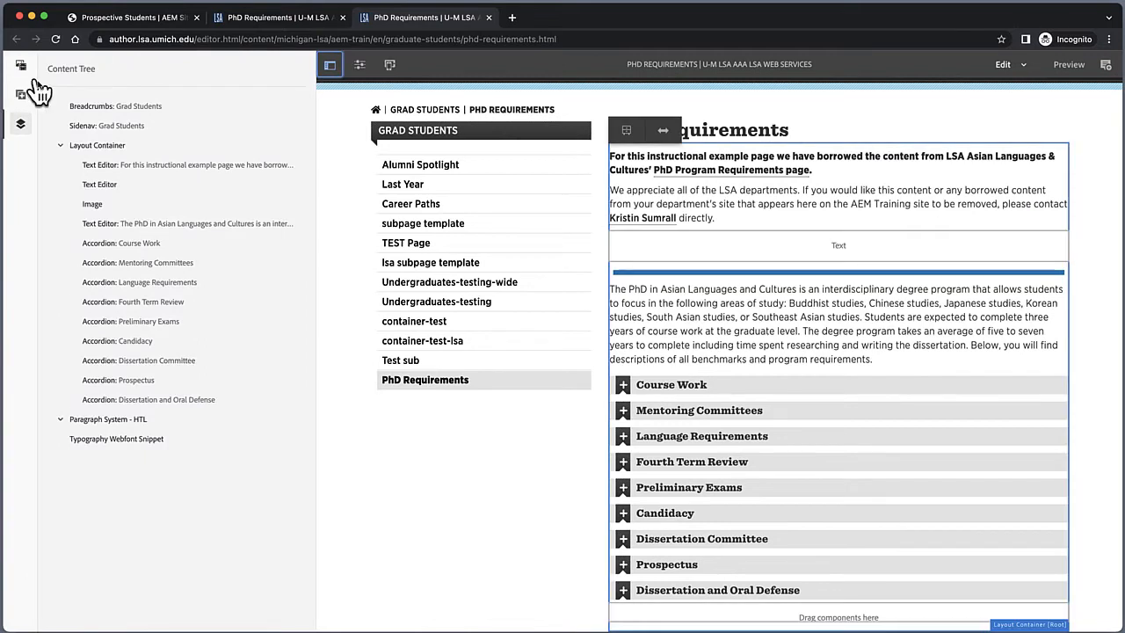
left_click(21, 97)
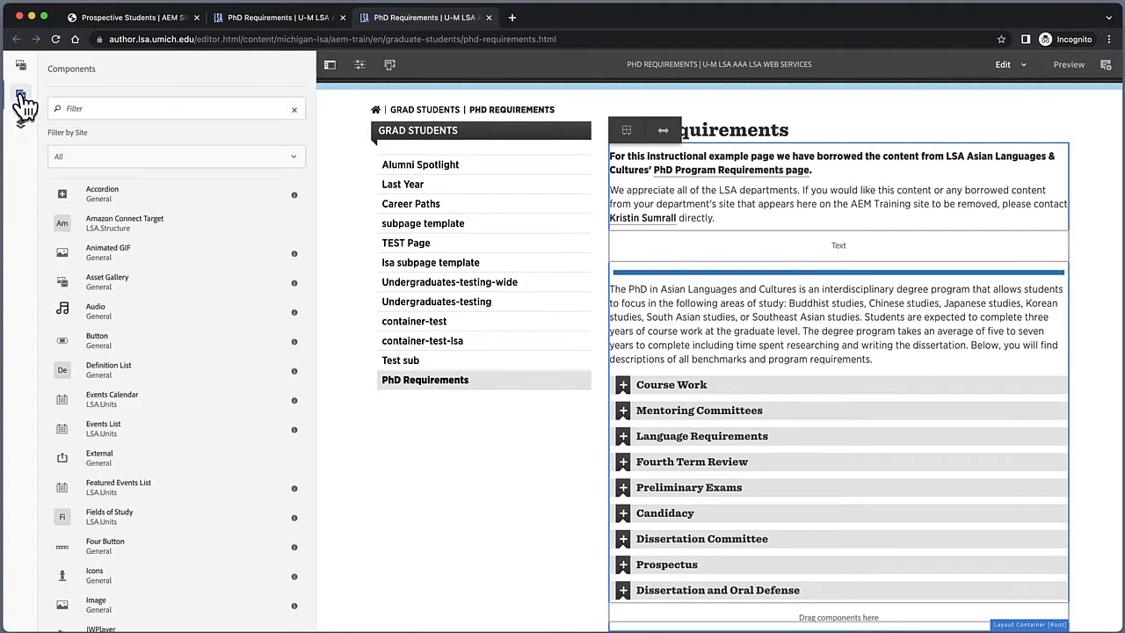
scroll(105, 440, "down", 4)
mouse_move(101, 525)
left_mouse_down()
mouse_move(234, 485)
mouse_move(657, 217)
mouse_move(746, 140)
mouse_move(747, 157)
left_mouse_up()
left_click(328, 66)
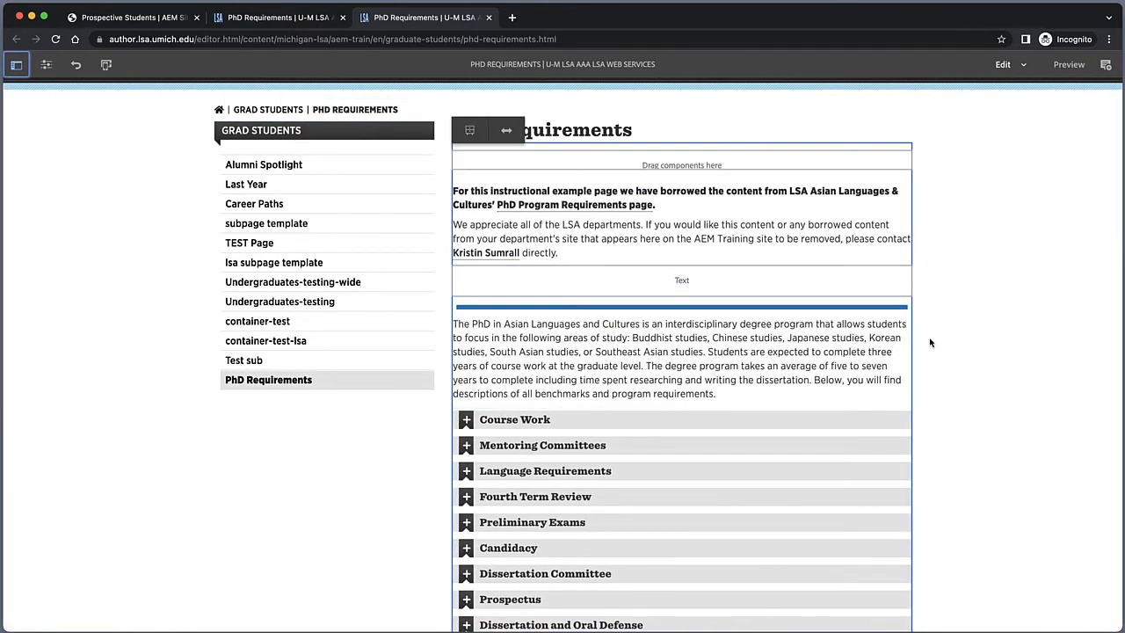
Step: Move the page's text, image and accordion components into the new nested Layout Container
left_click(973, 348)
left_click_drag(681, 186, 679, 157)
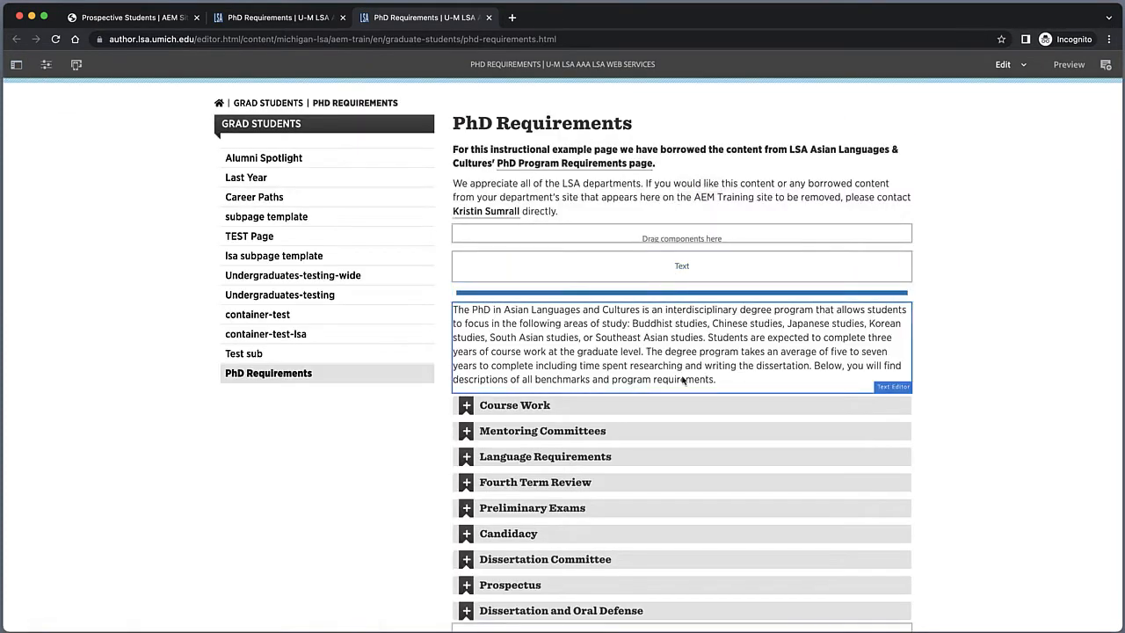
left_click_drag(678, 264, 679, 232)
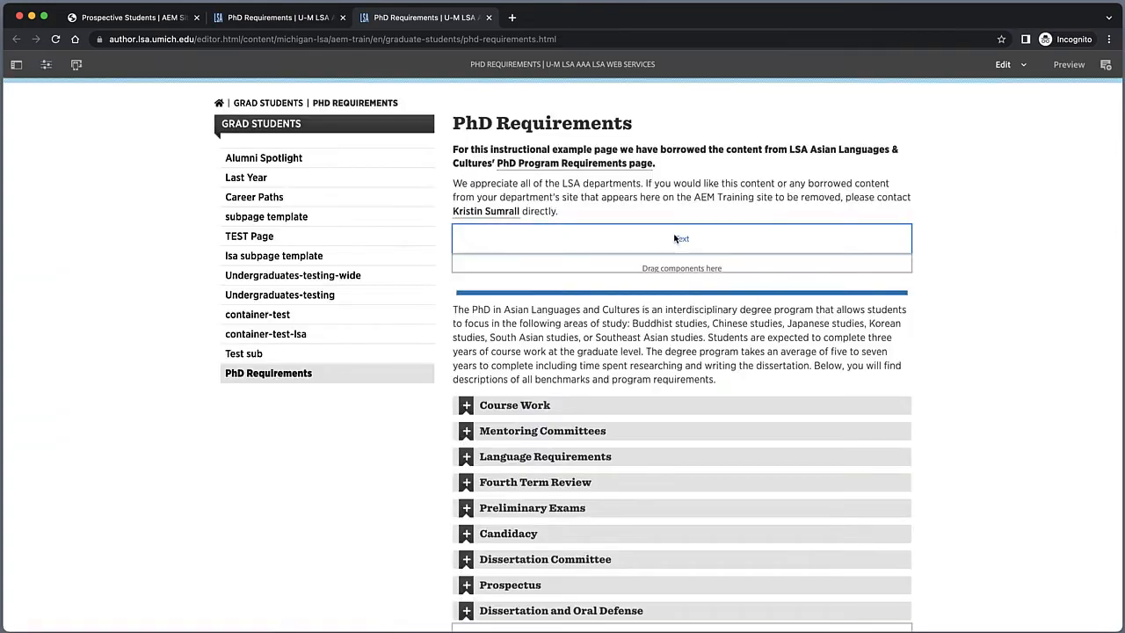
left_click_drag(675, 293, 670, 272)
left_click_drag(667, 339, 666, 334)
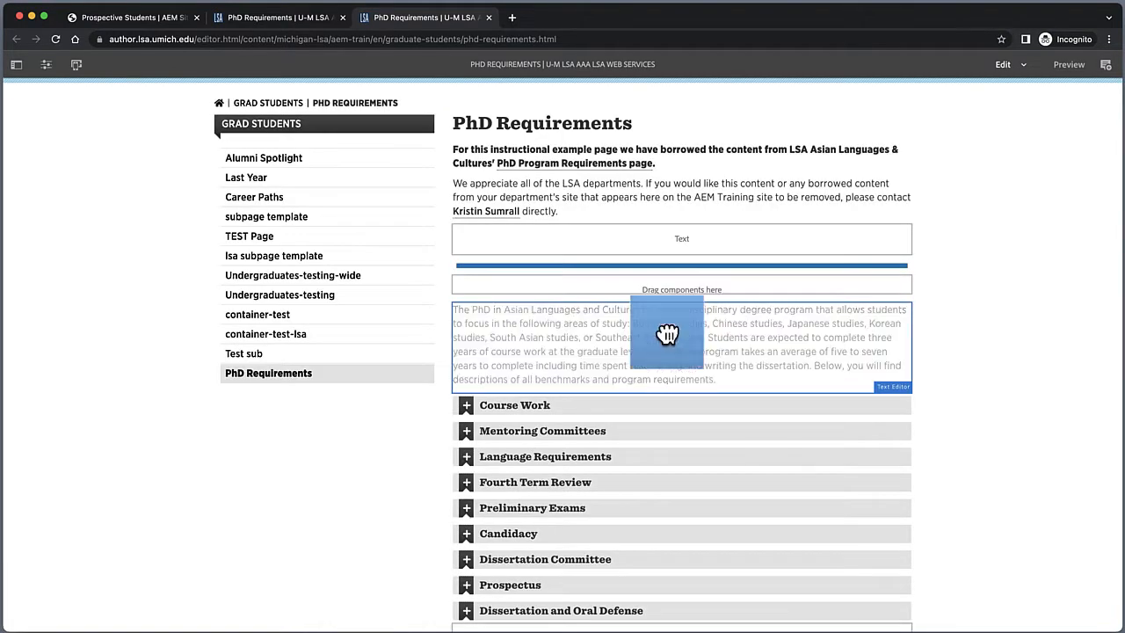
left_click_drag(665, 334, 665, 297)
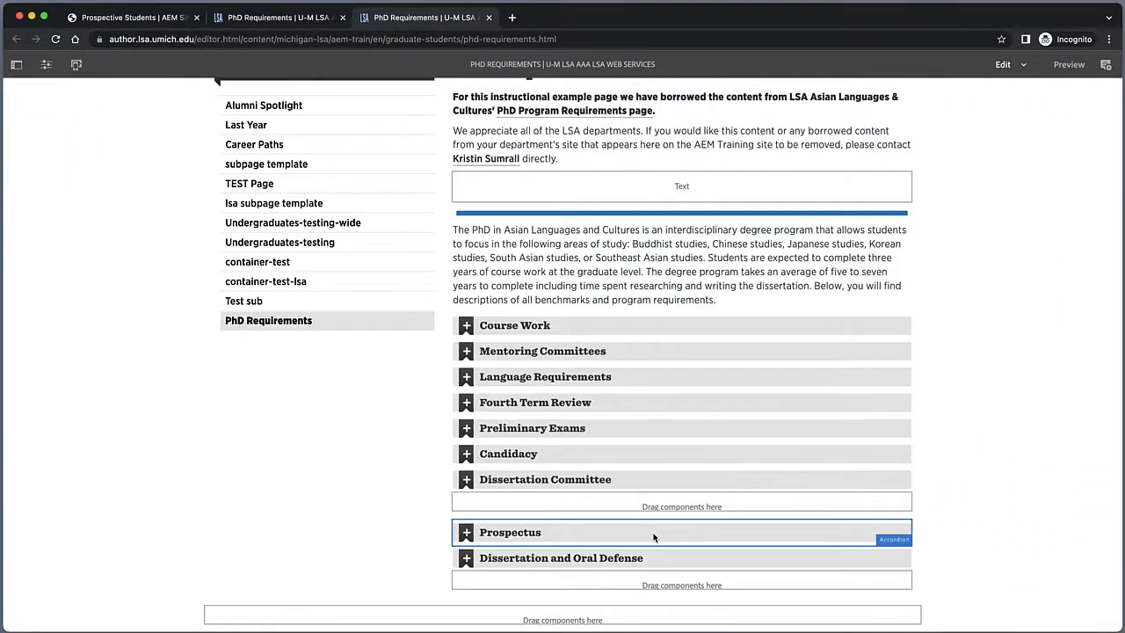
left_click_drag(668, 533, 655, 511)
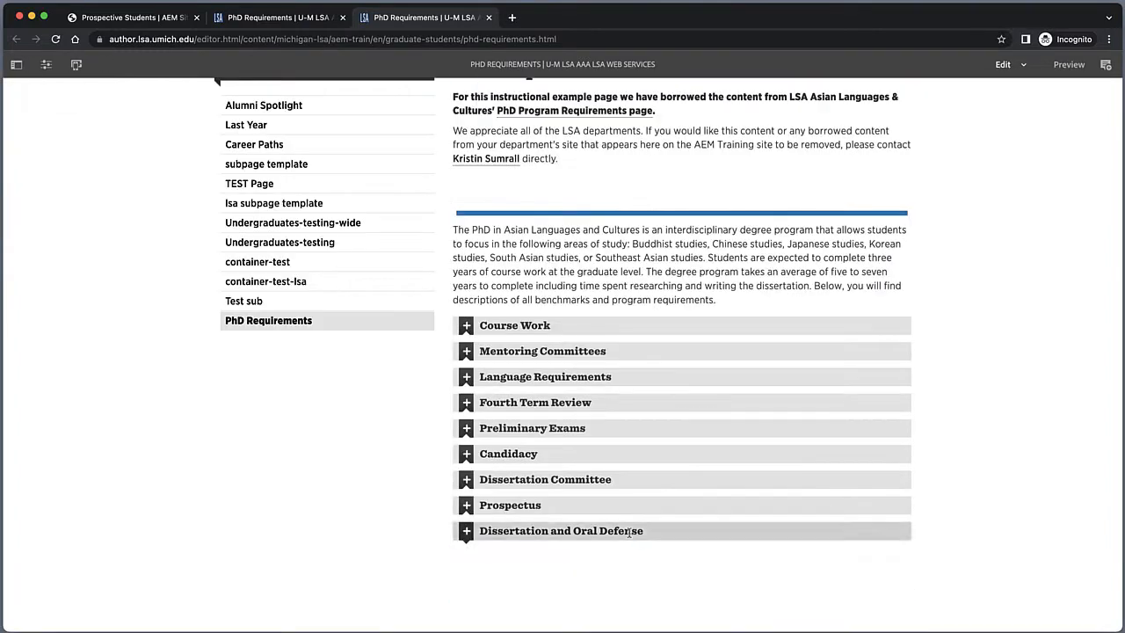
Step: Check in the content tree that all components now sit inside the nested Layout Container
left_click(16, 64)
left_click(20, 123)
left_click(83, 165)
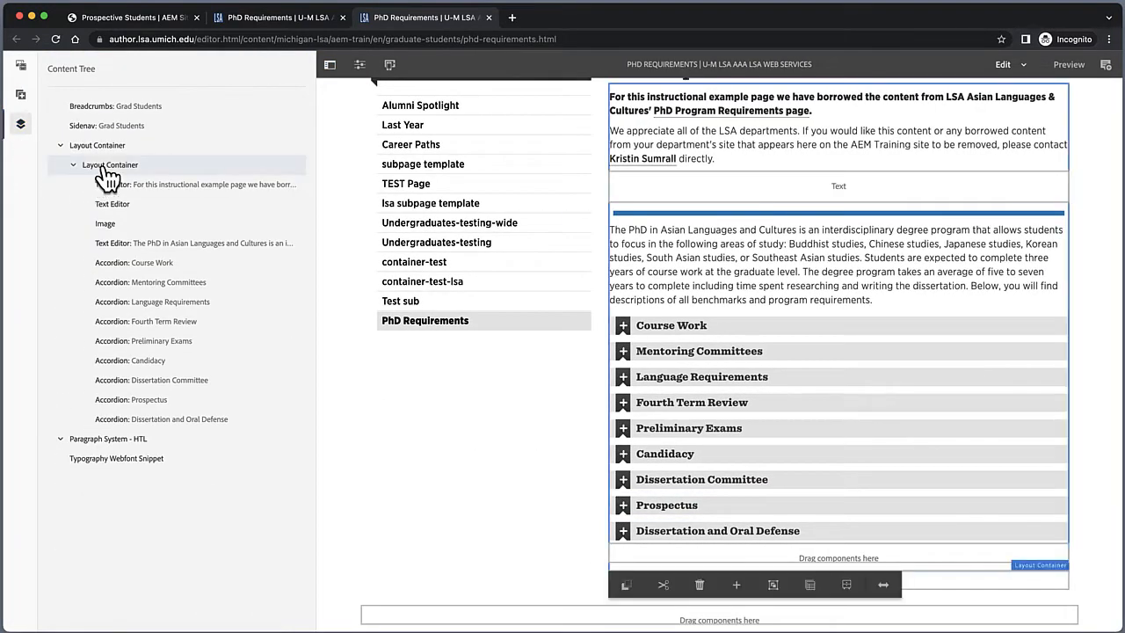
scroll(668, 431, "up", 5)
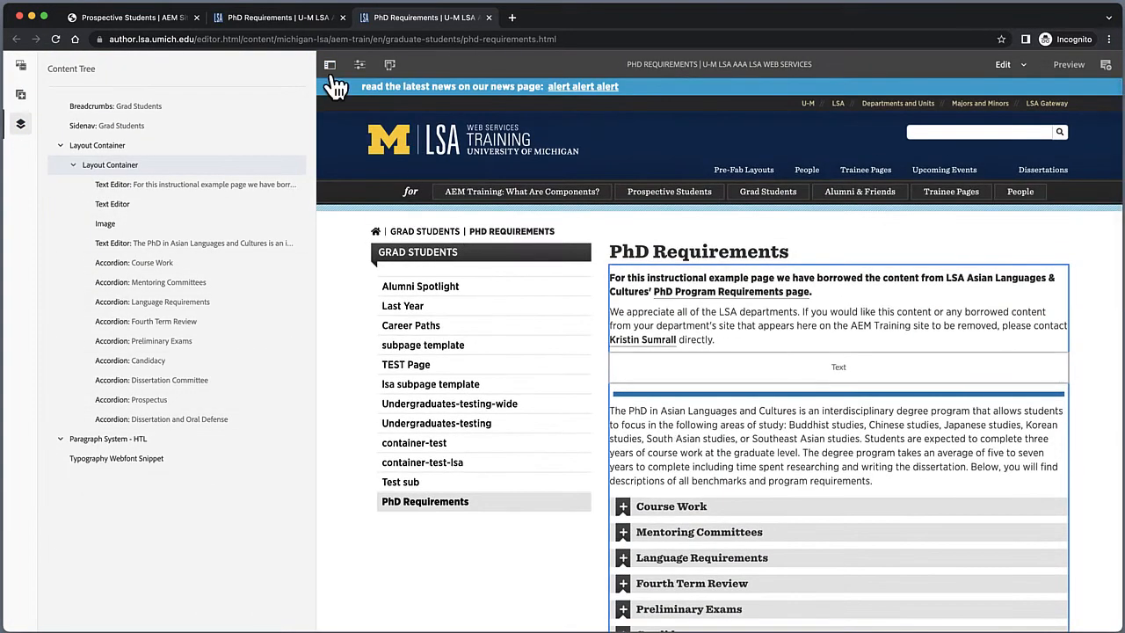
left_click(330, 65)
Step: Switch the editor to Layout mode and preview the Medium Viewport
left_click(1020, 68)
left_click(997, 129)
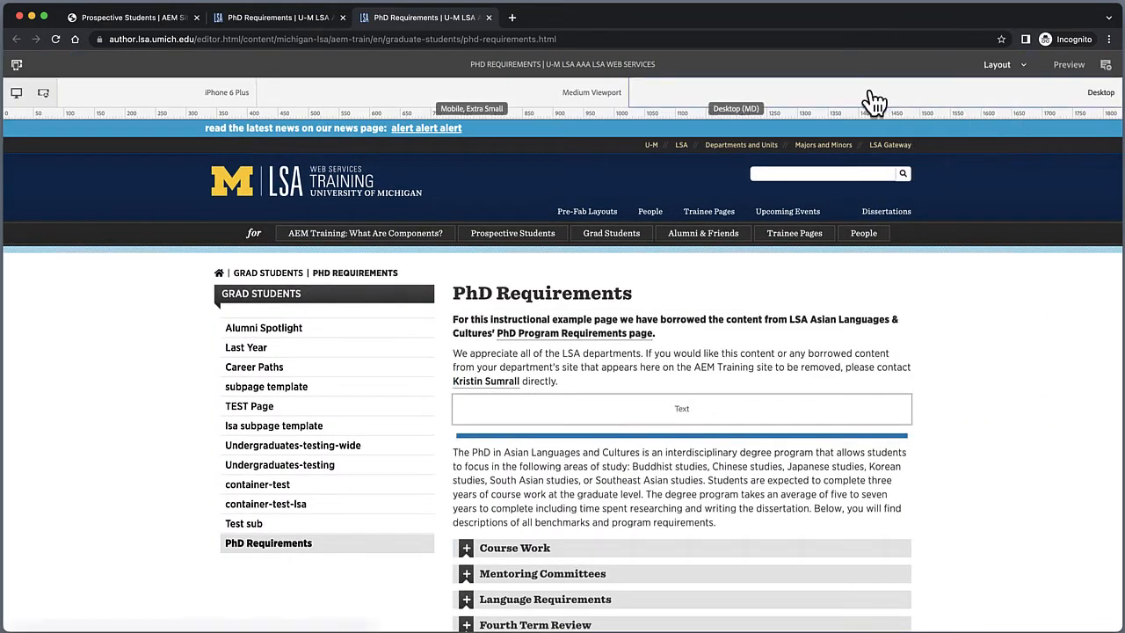
scroll(527, 457, "down", 6)
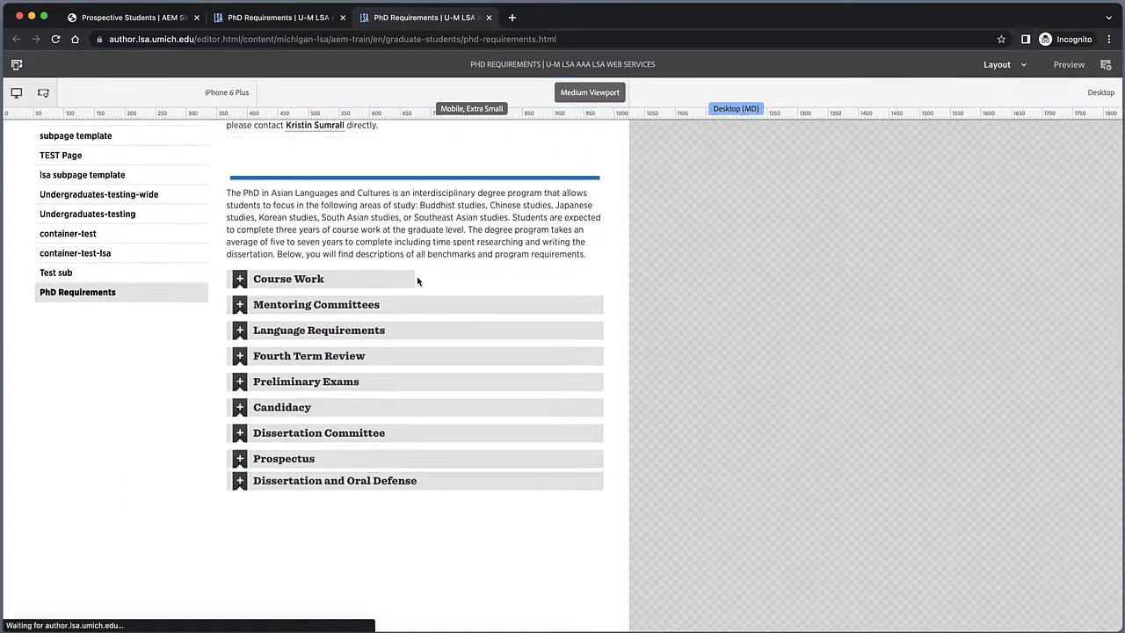
Step: Resize the accordions to half width so they sit in two columns at the Medium Viewport
left_click(424, 312)
left_click_drag(602, 305, 414, 301)
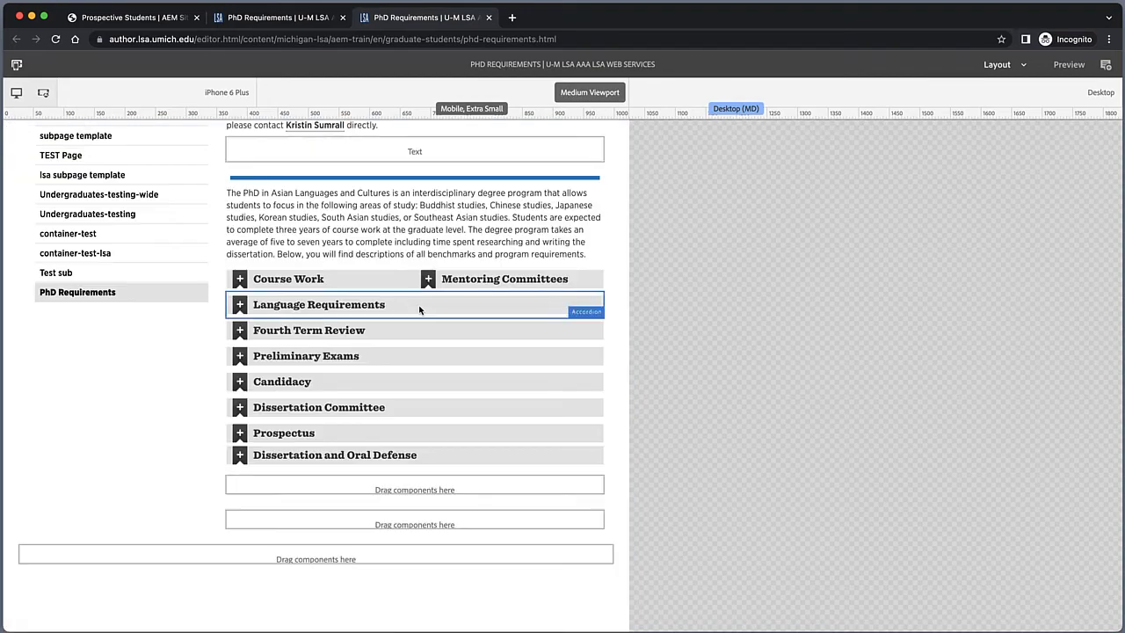
left_click(601, 308)
left_click_drag(601, 308, 419, 308)
left_click(421, 330)
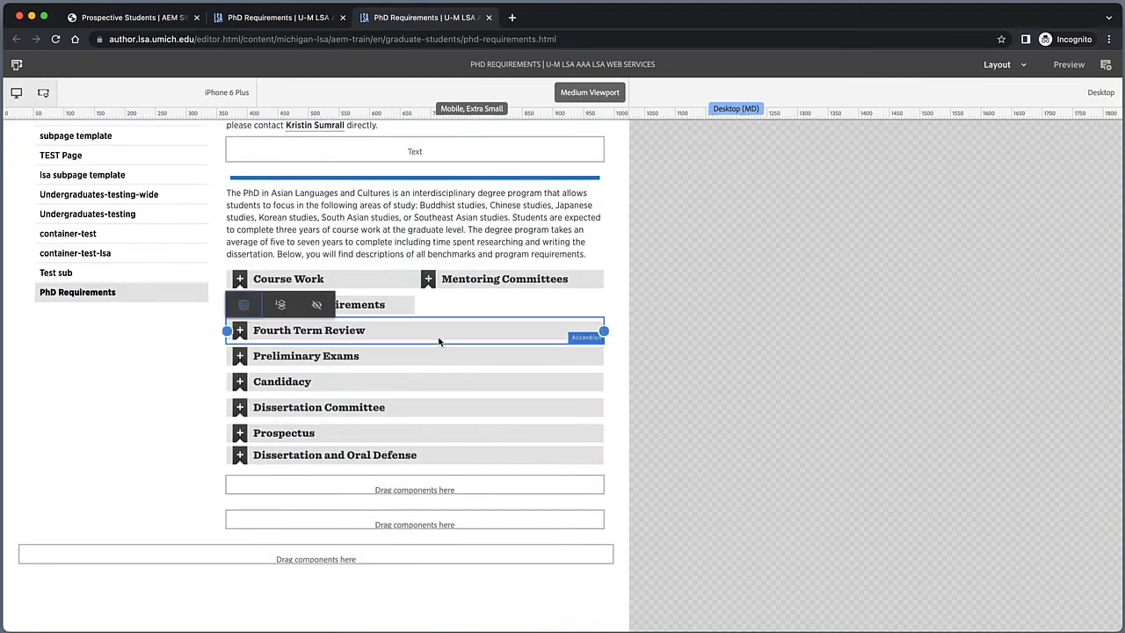
left_click_drag(603, 332, 422, 332)
left_click(421, 330)
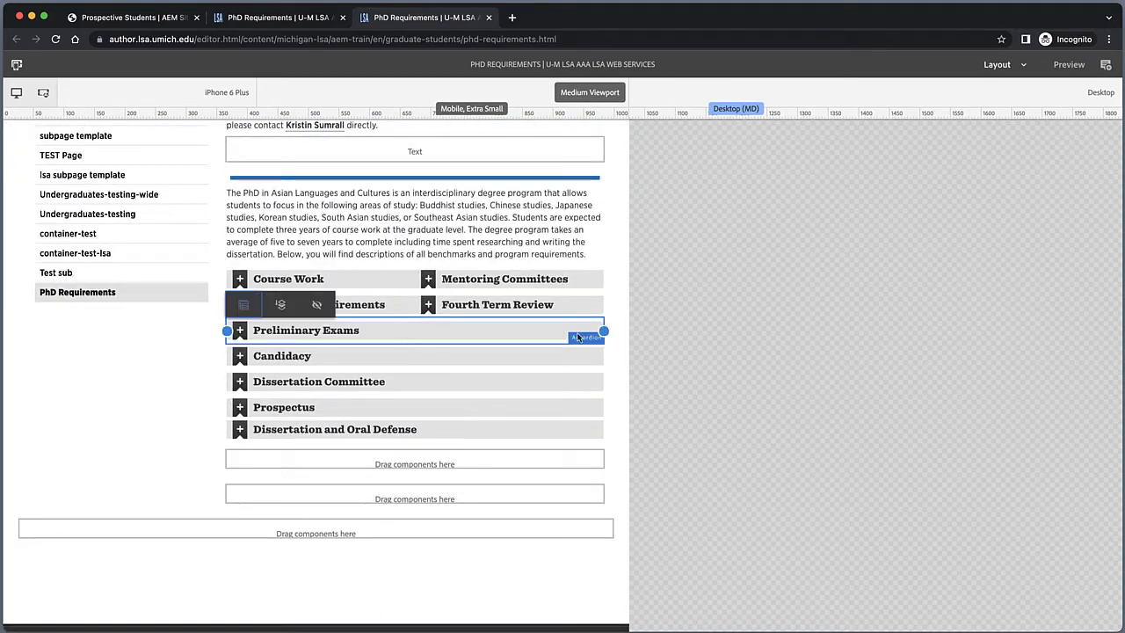
left_click_drag(603, 332, 421, 325)
left_click(604, 382)
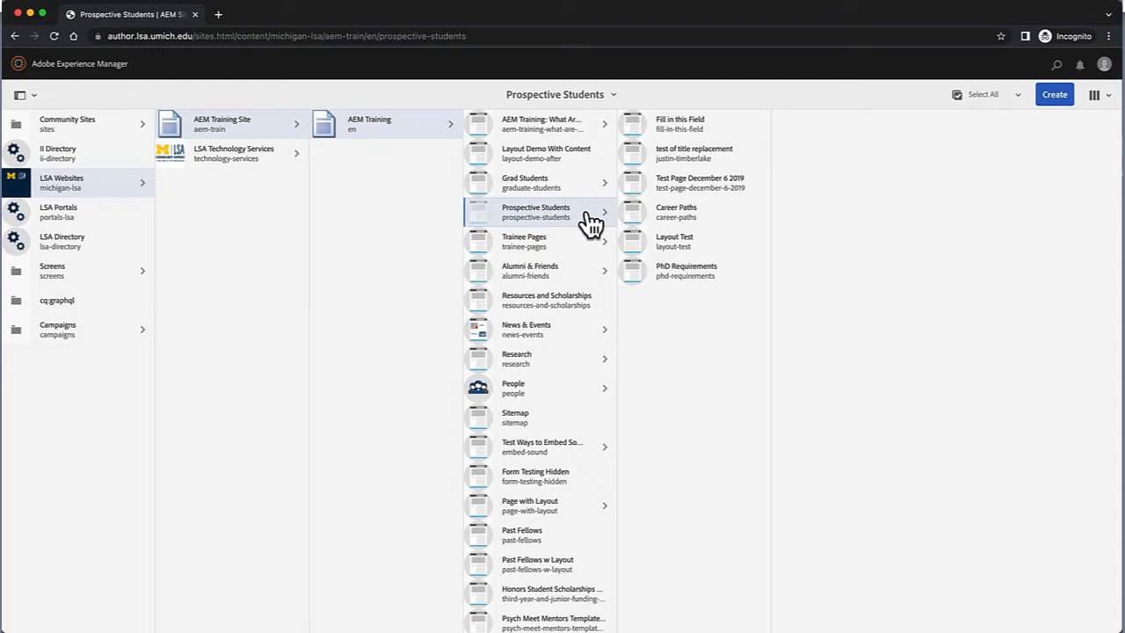
Step: Open the new PhD Requirements page under Prospective Students in the page editor
left_click(647, 289)
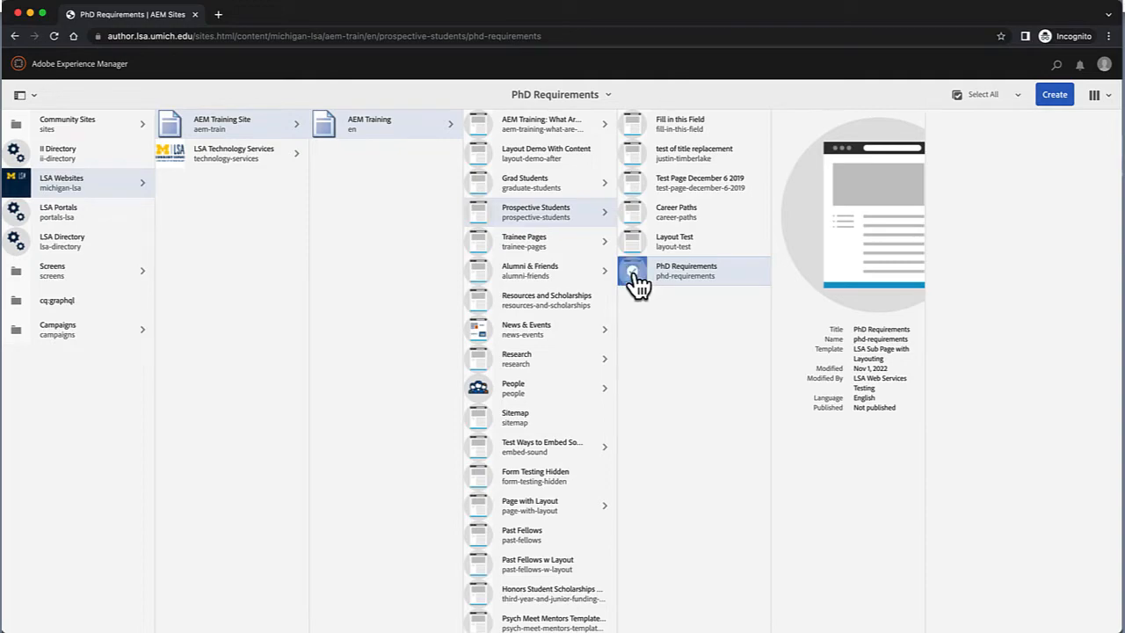
left_click(631, 273)
left_click(97, 64)
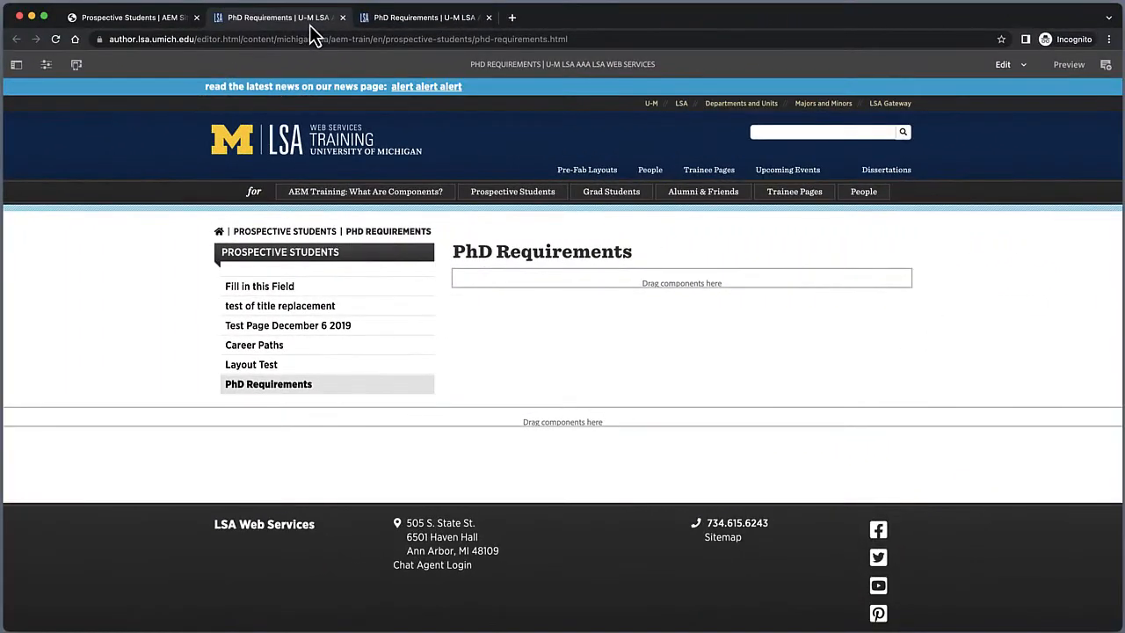
Step: Insert a Reference component into the empty content area by searching for "ref"
left_click(485, 276)
left_click(477, 256)
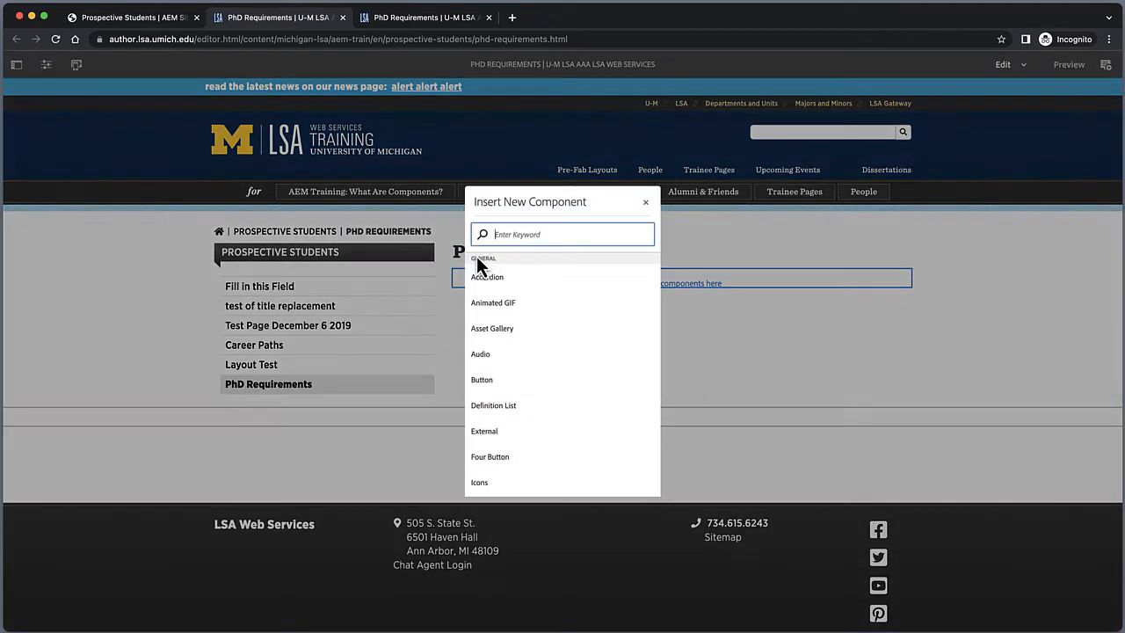
type("t")
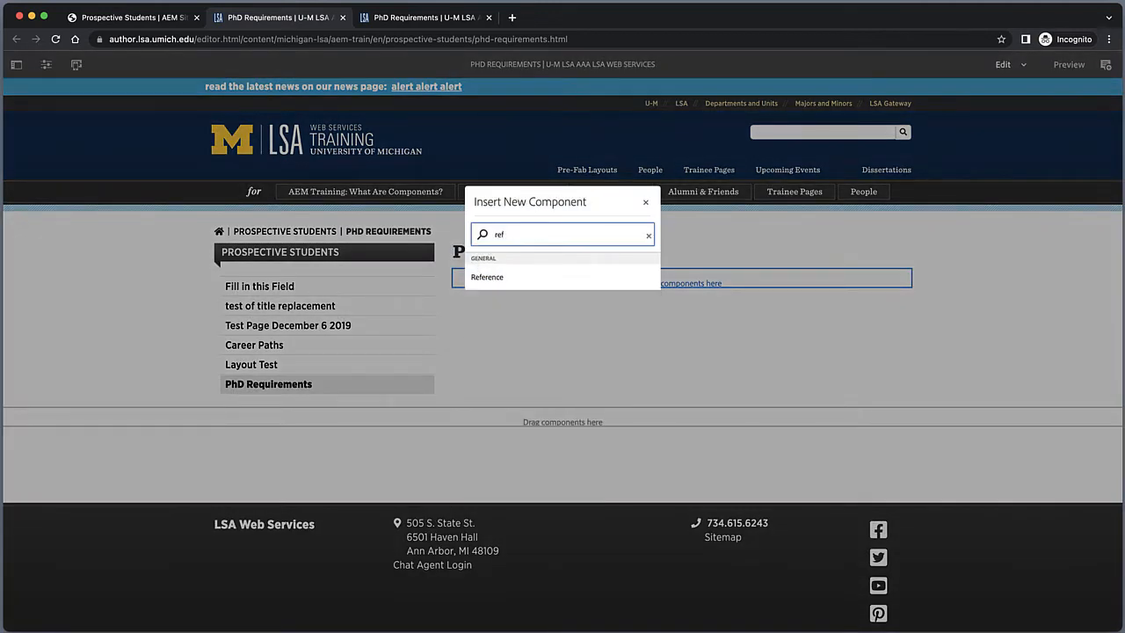
left_click(506, 279)
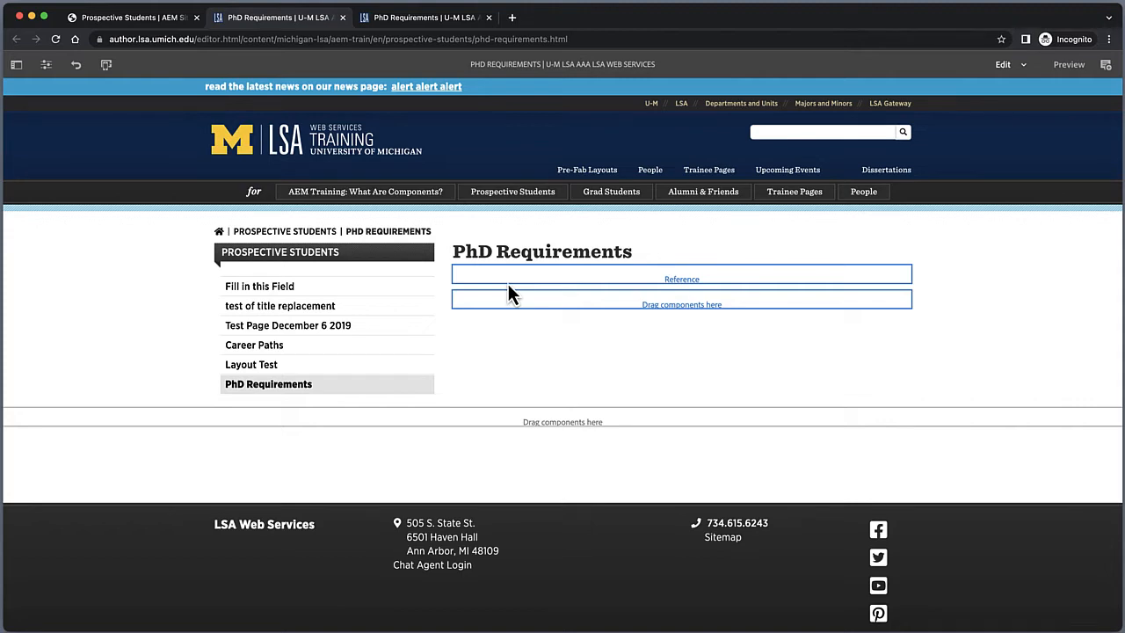
Step: Set the Reference component's path to the par content of the Grad Students PhD Requirements page and save it
left_click(508, 280)
left_click(473, 253)
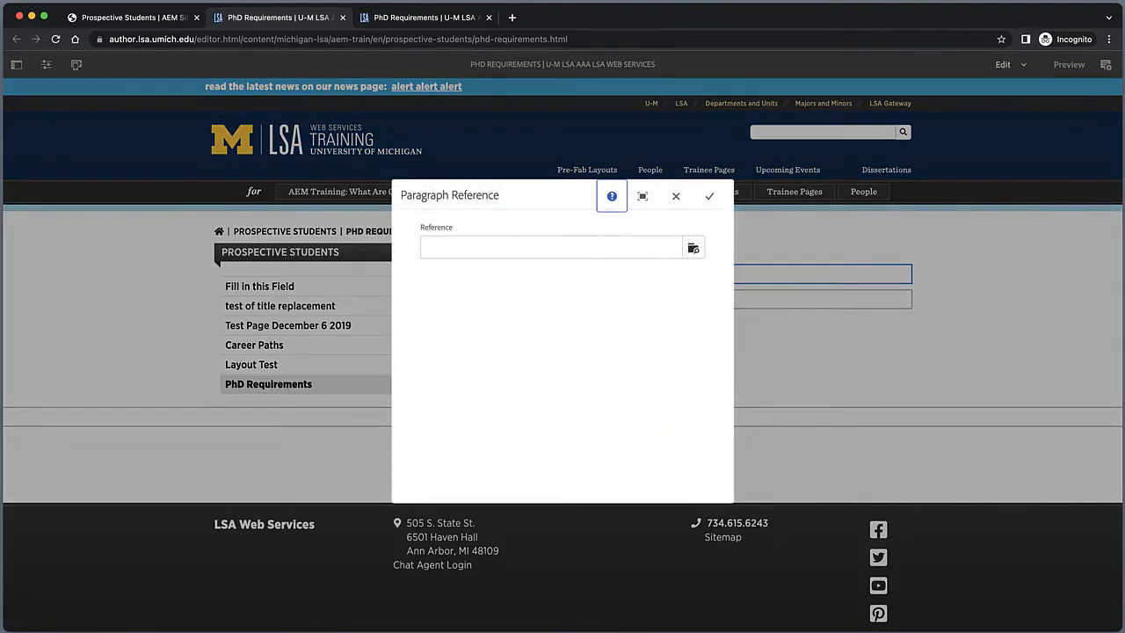
left_click(693, 250)
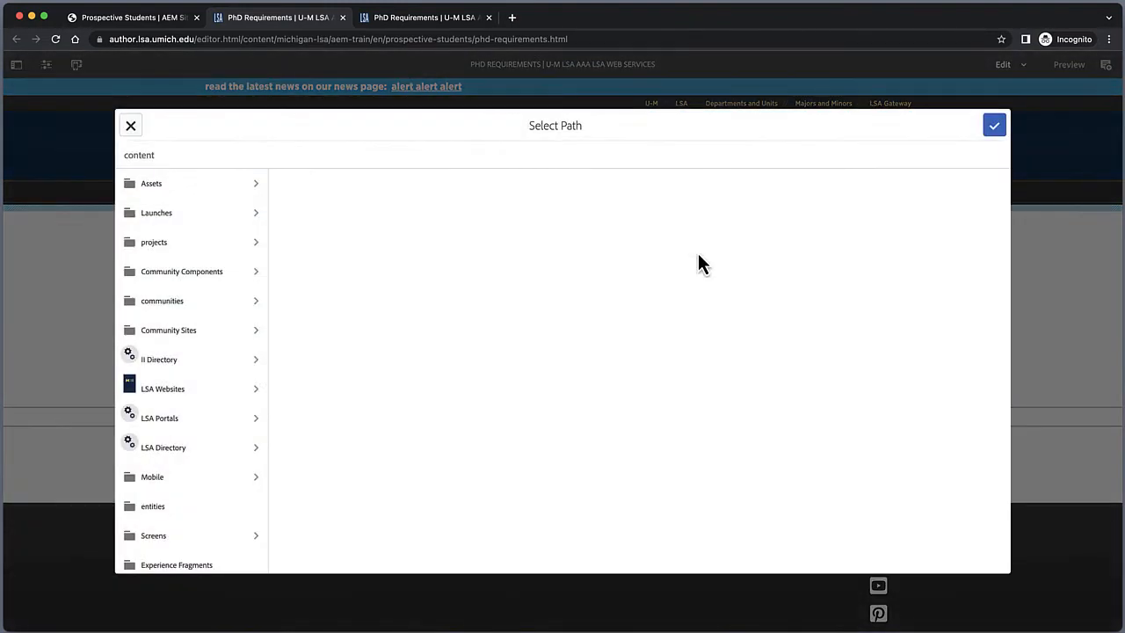
left_click(250, 399)
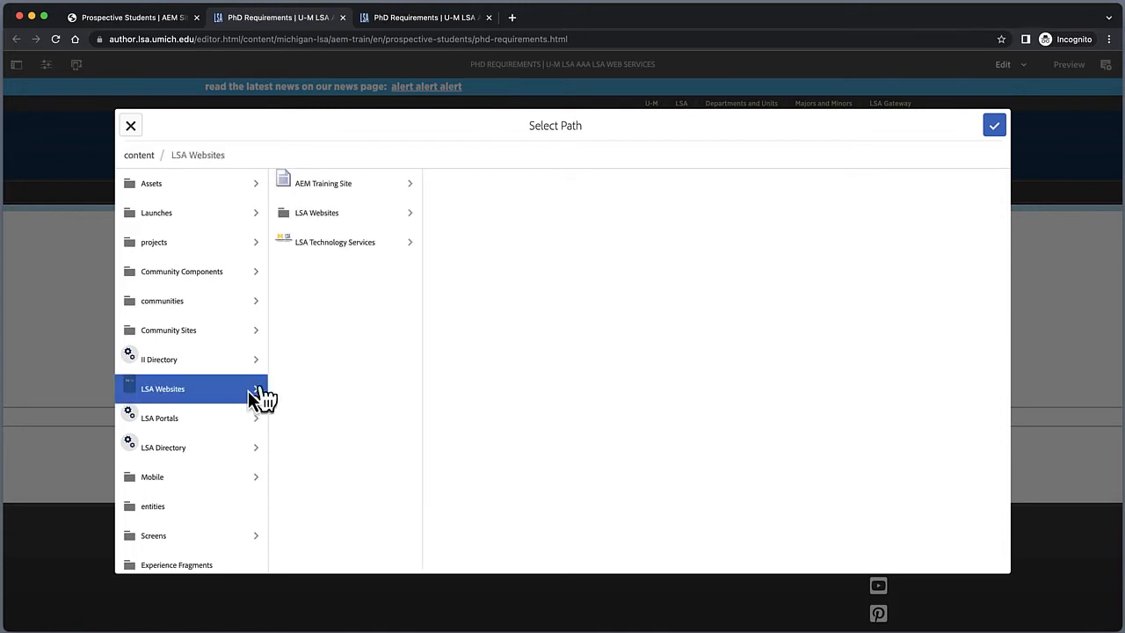
left_click(397, 186)
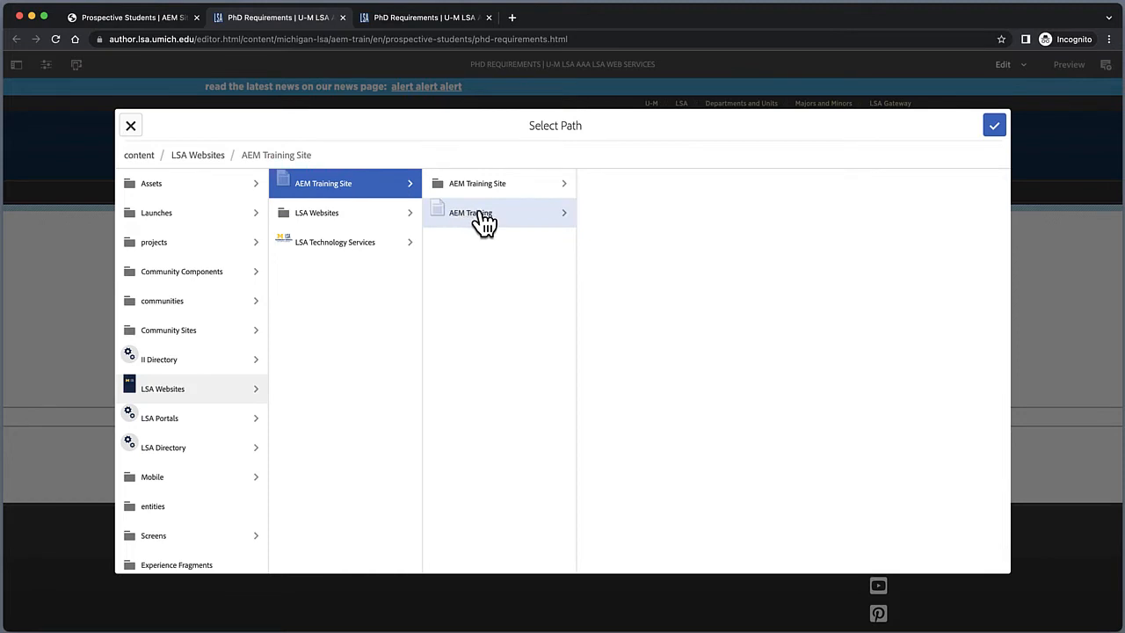
left_click(535, 226)
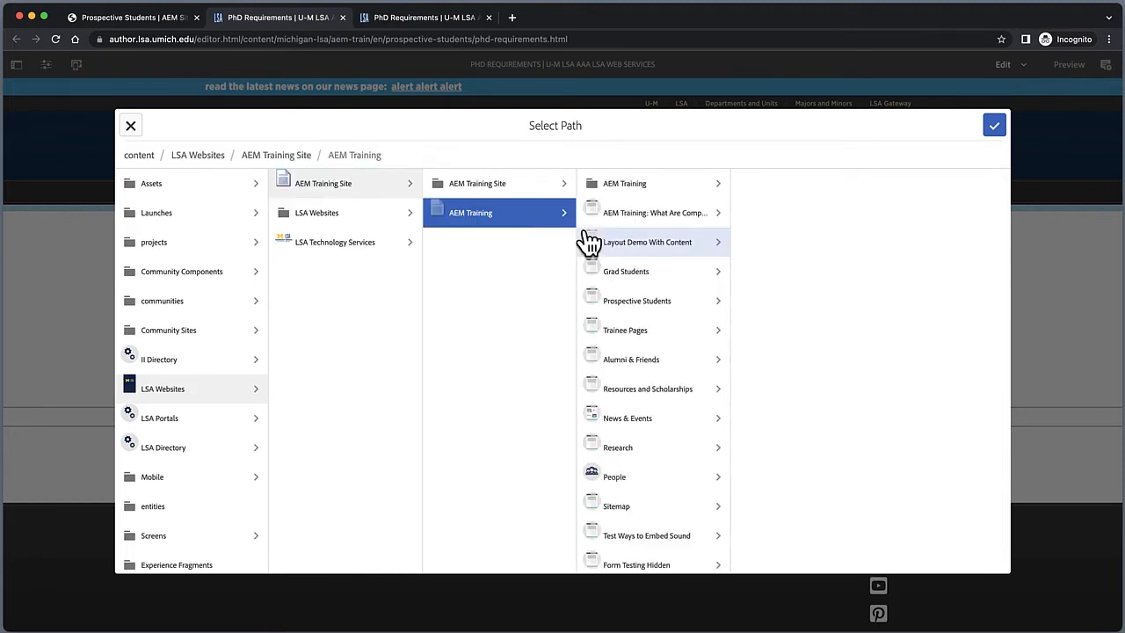
left_click(692, 276)
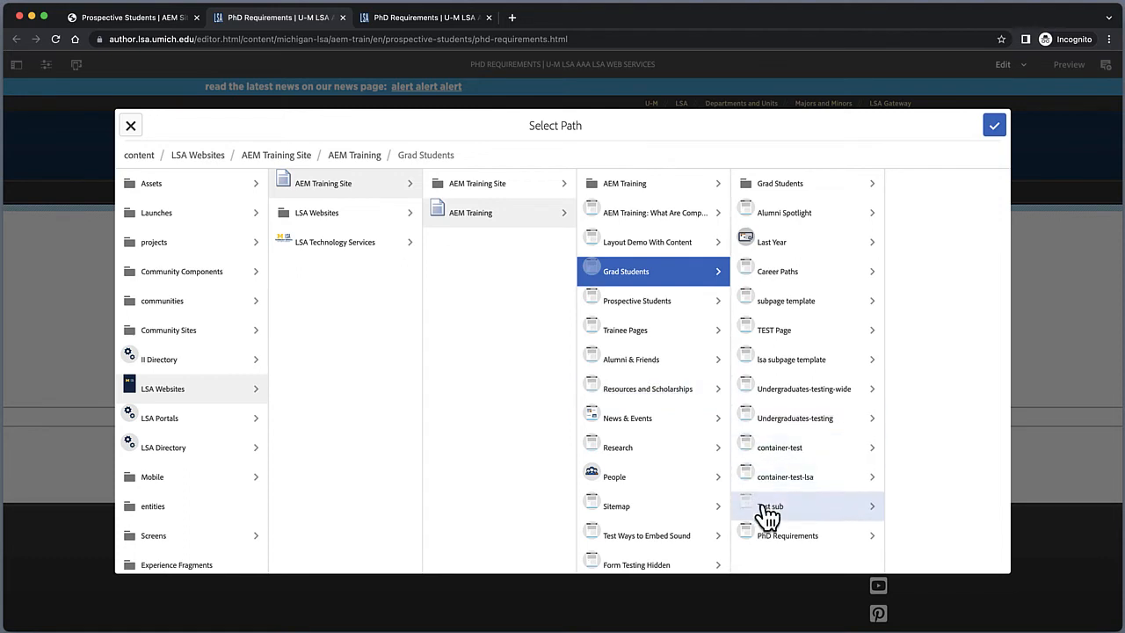
left_click(768, 544)
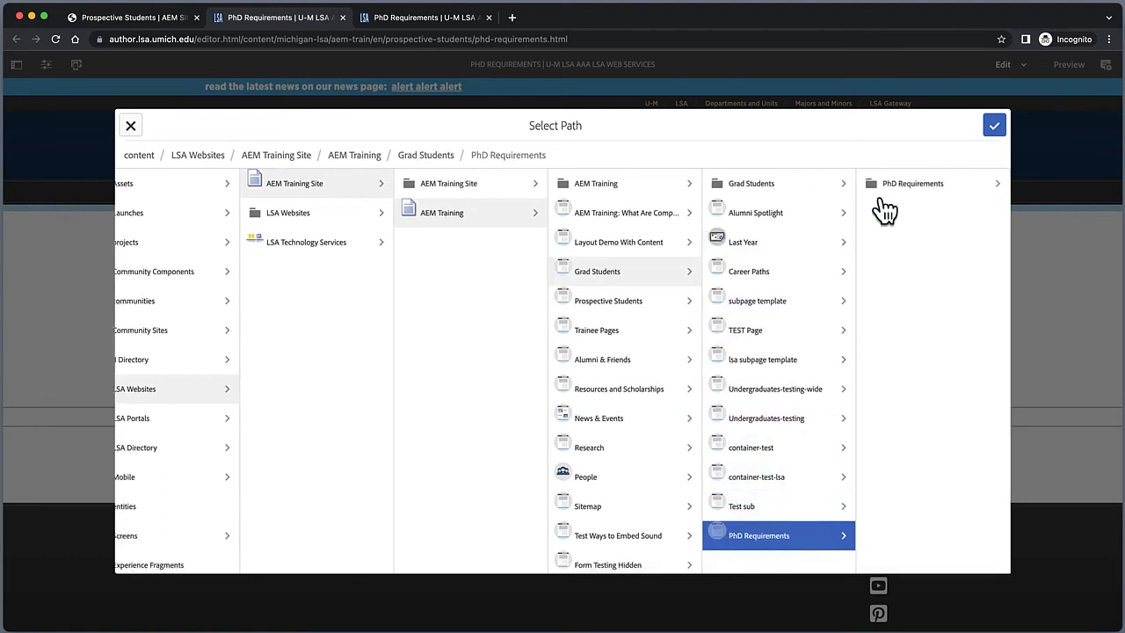
left_click(895, 191)
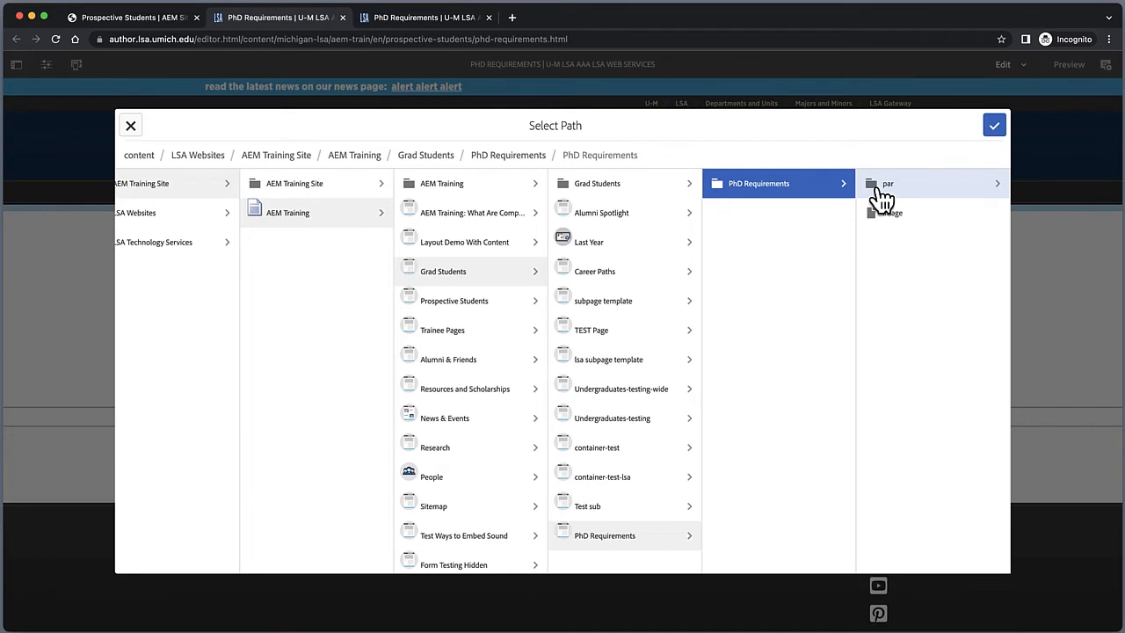
left_click(879, 186)
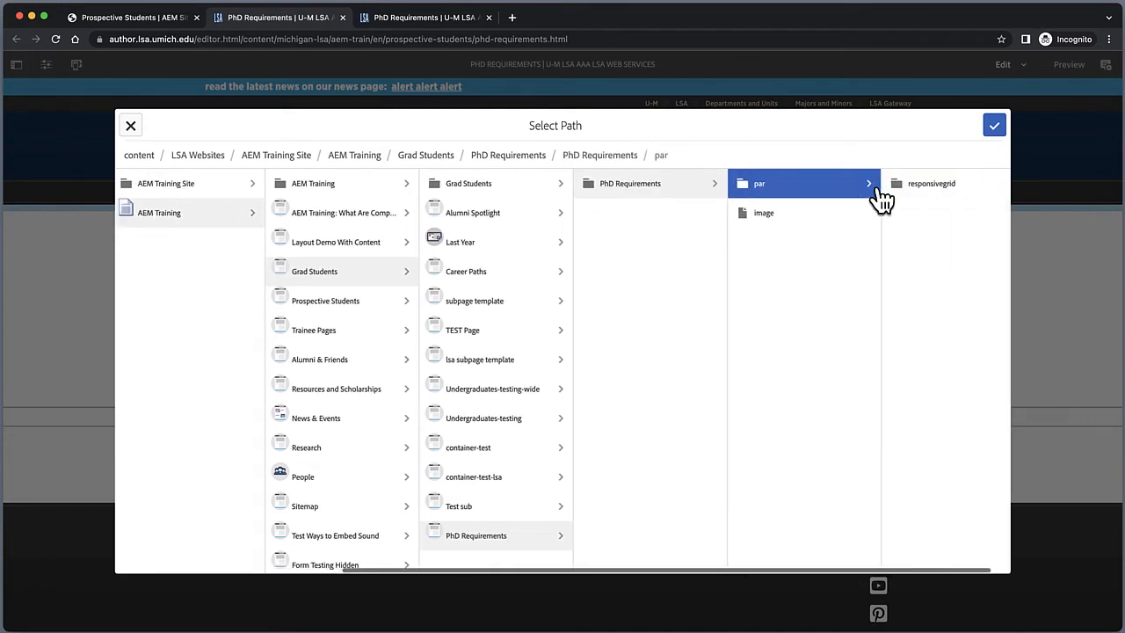
left_click(994, 127)
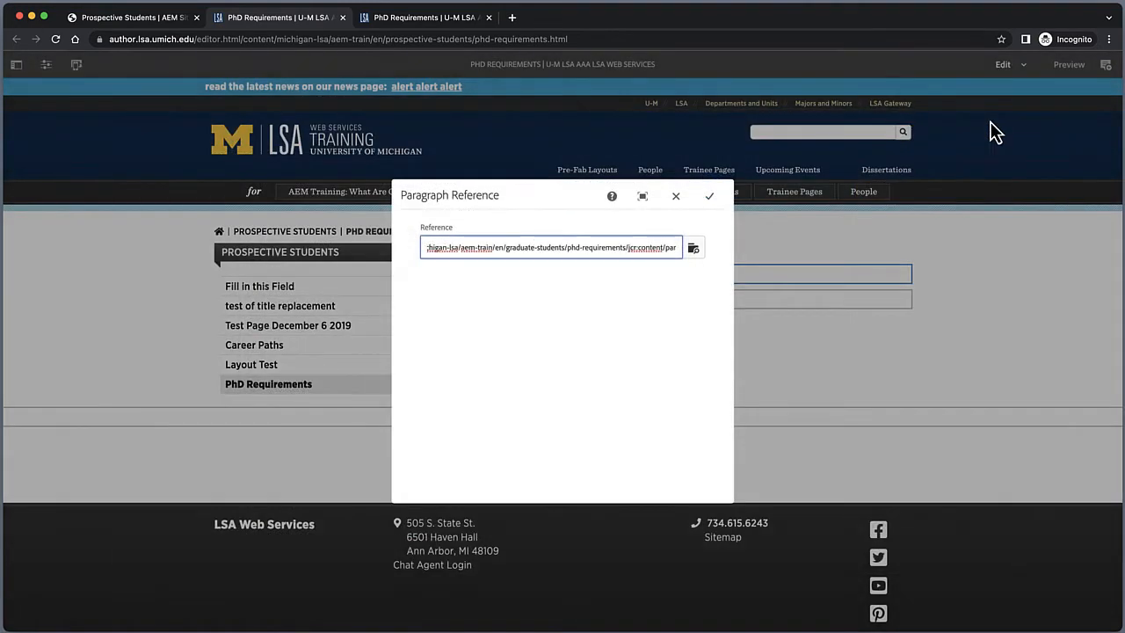
left_click(709, 196)
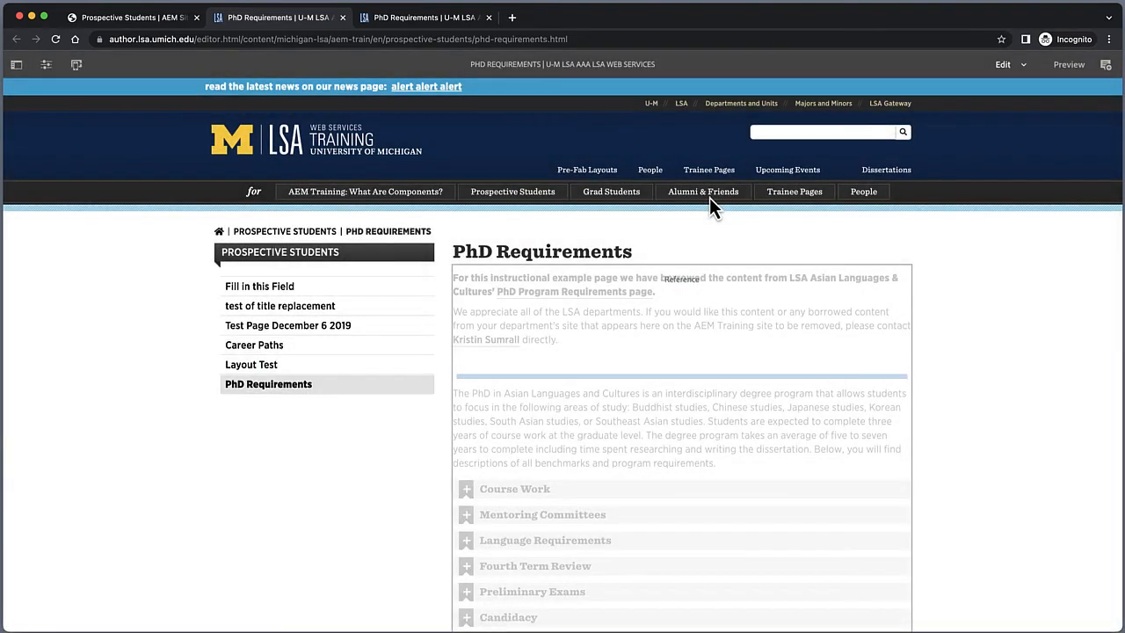
Step: Preview the referenced content in Layout mode at Medium Viewport, iPhone 6 Plus and Desktop widths, then return to Edit mode
scroll(760, 473, "down", 3)
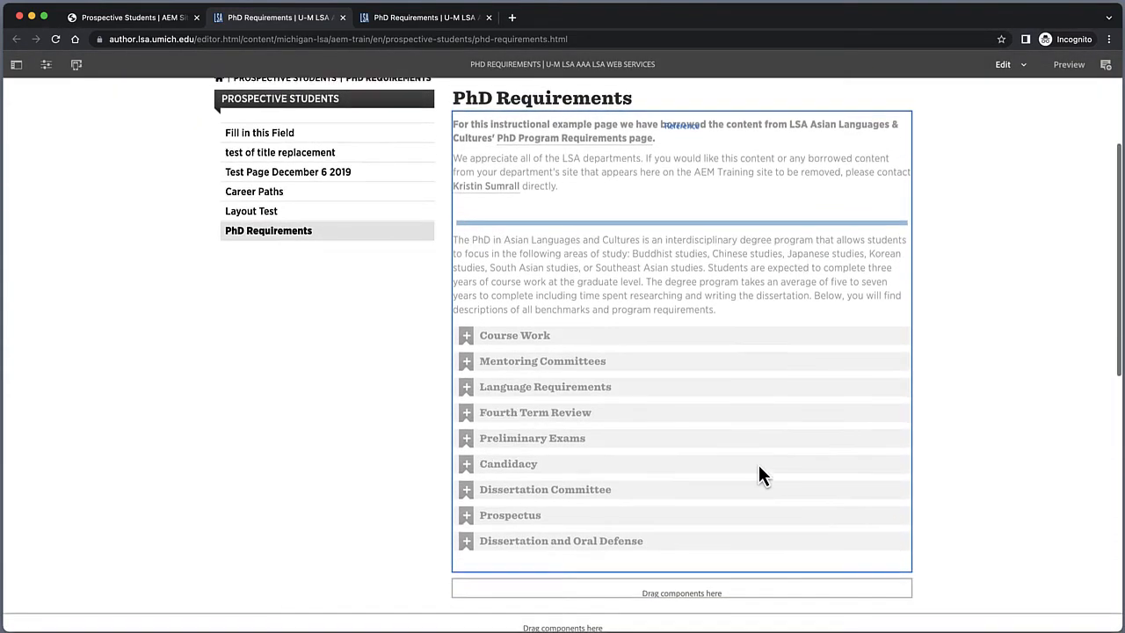
left_click(1020, 65)
left_click(1008, 120)
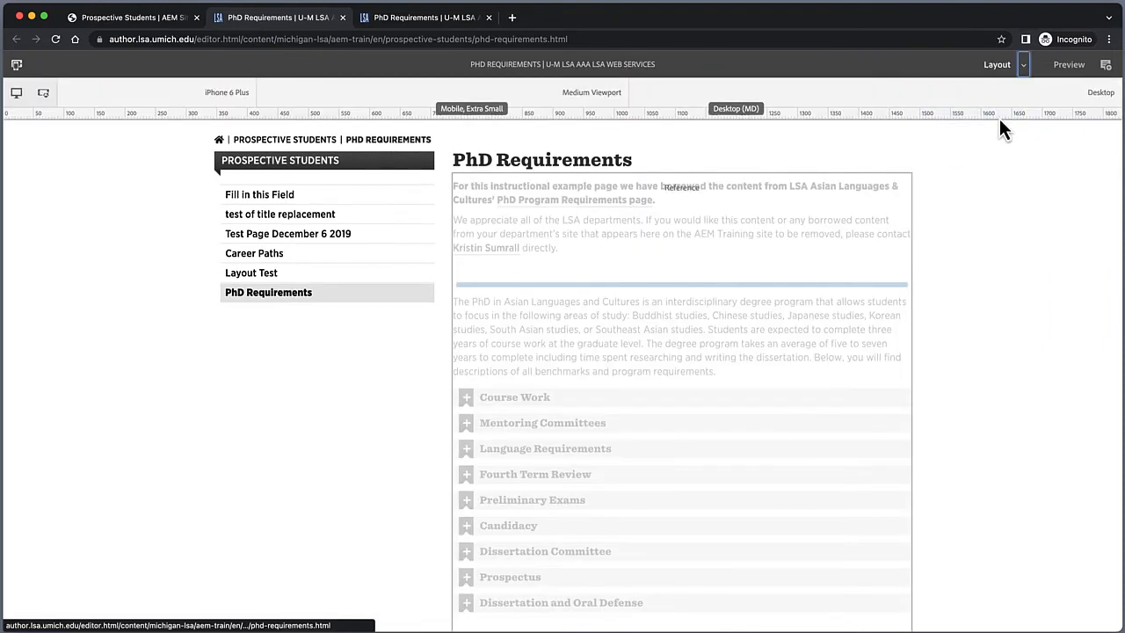
left_click(578, 98)
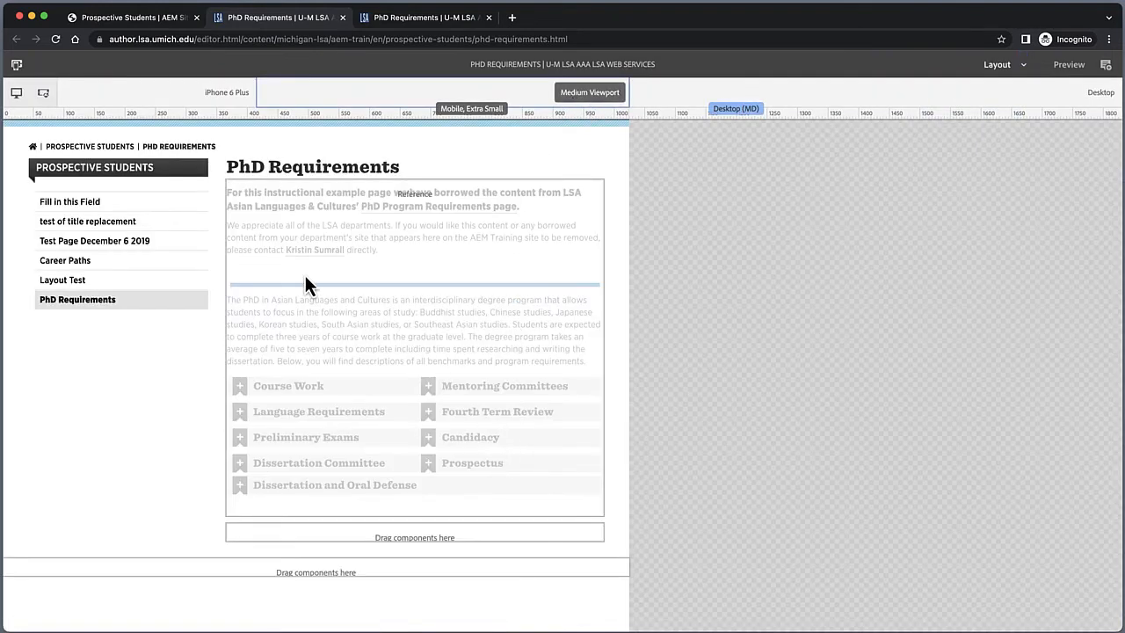
left_click(174, 111)
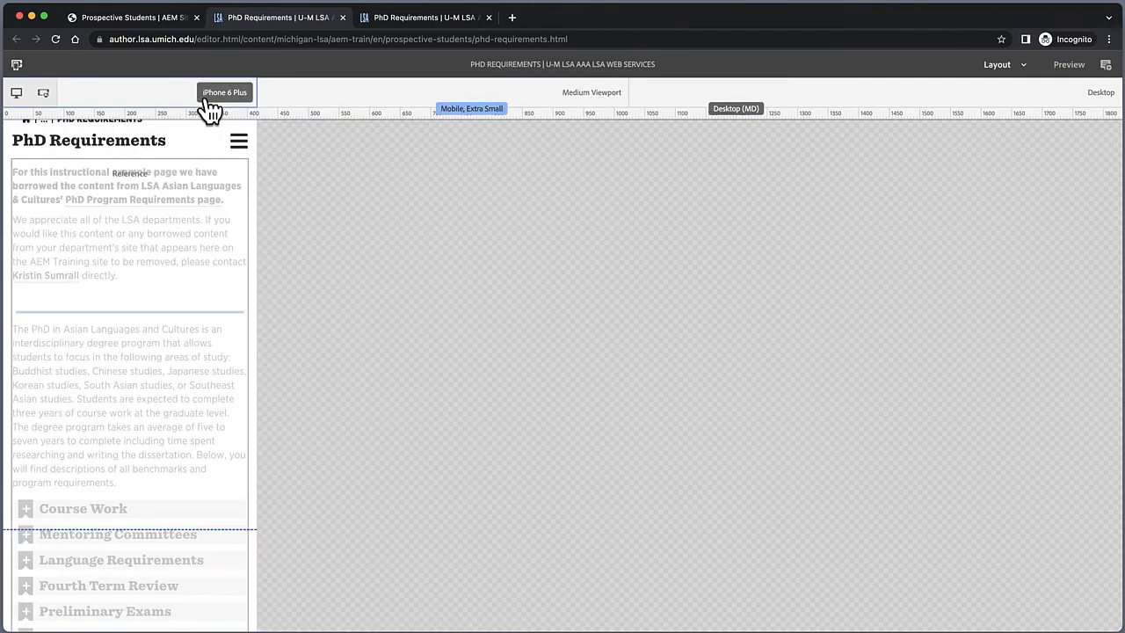
left_click(294, 105)
left_click(941, 102)
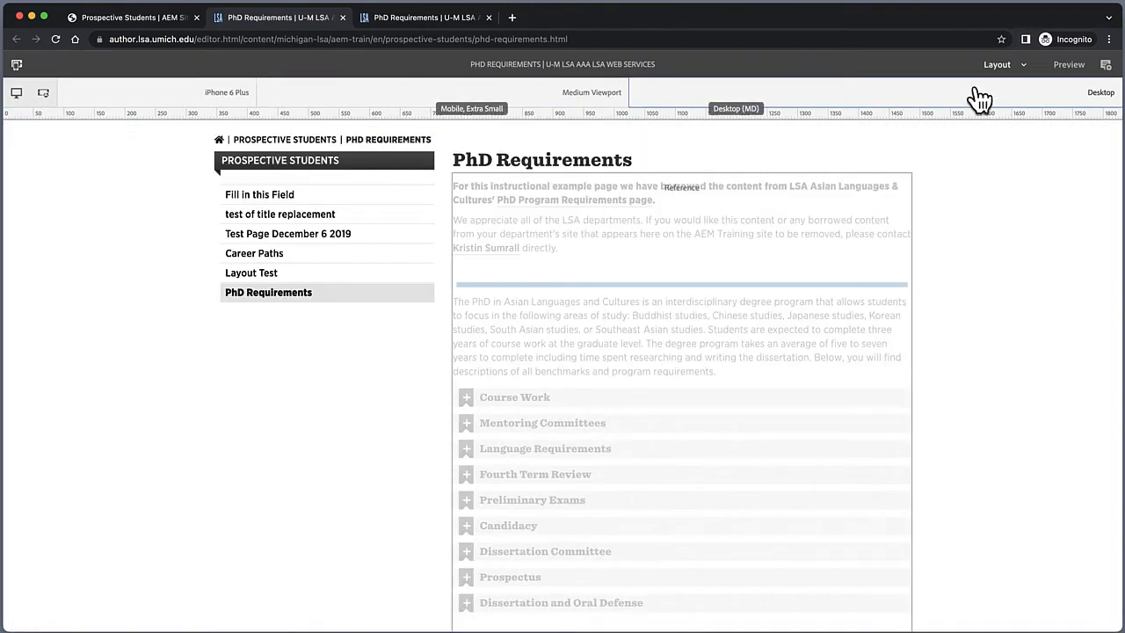
left_click(1023, 65)
left_click(976, 91)
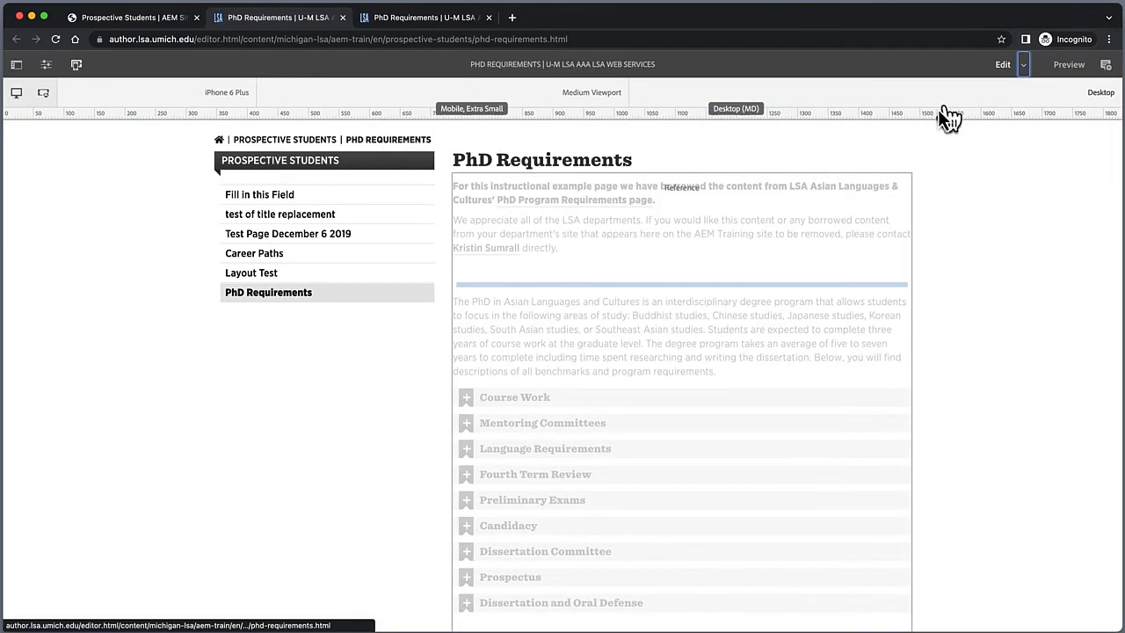
Step: Examine the Reference components on the Components Demos for Training pages, switching between Edit and Preview modes
left_click(55, 39)
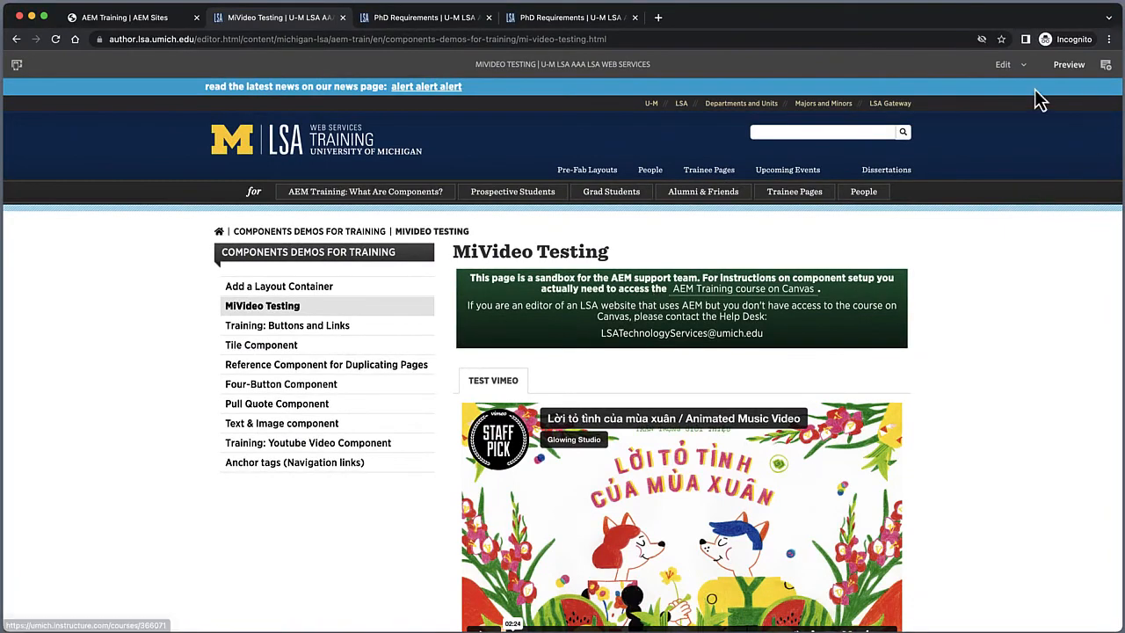
left_click(1005, 71)
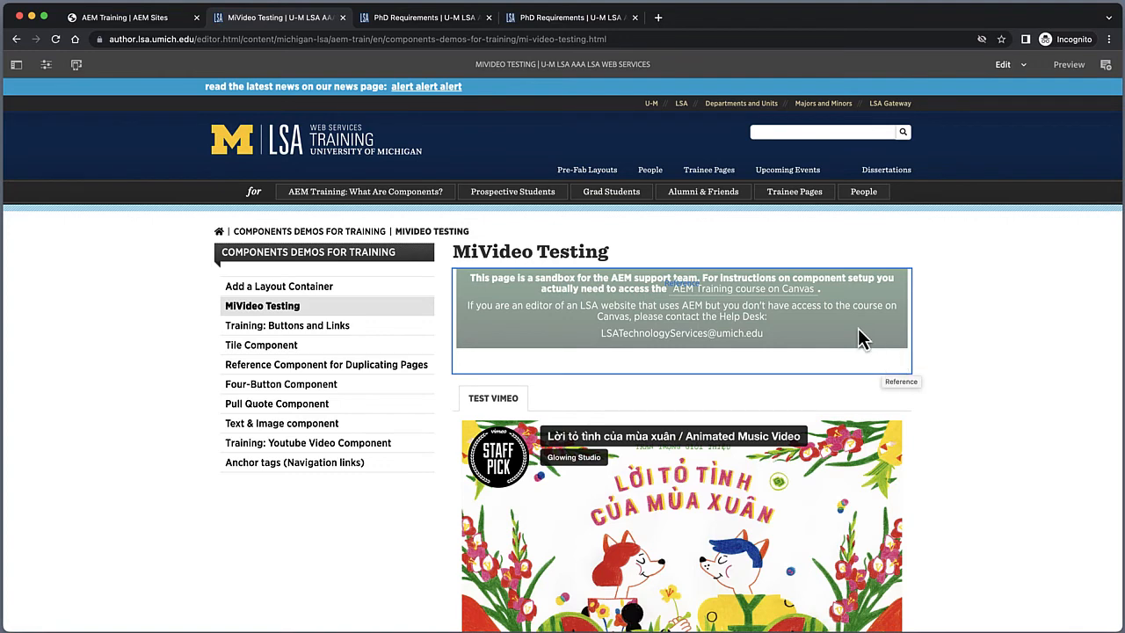
left_click(1069, 67)
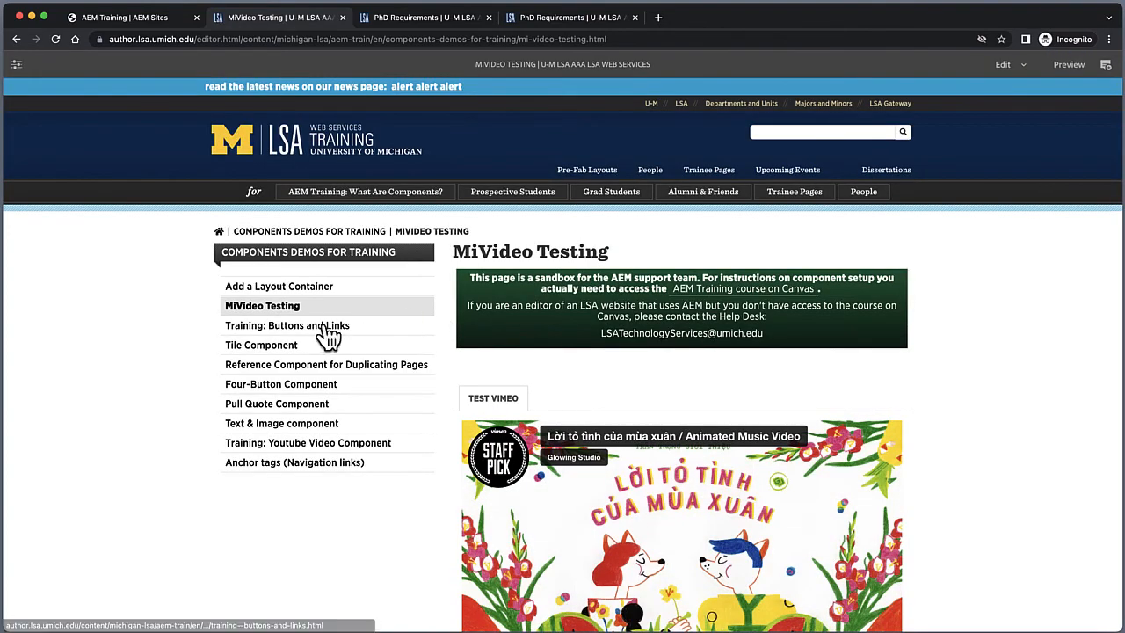
left_click(275, 350)
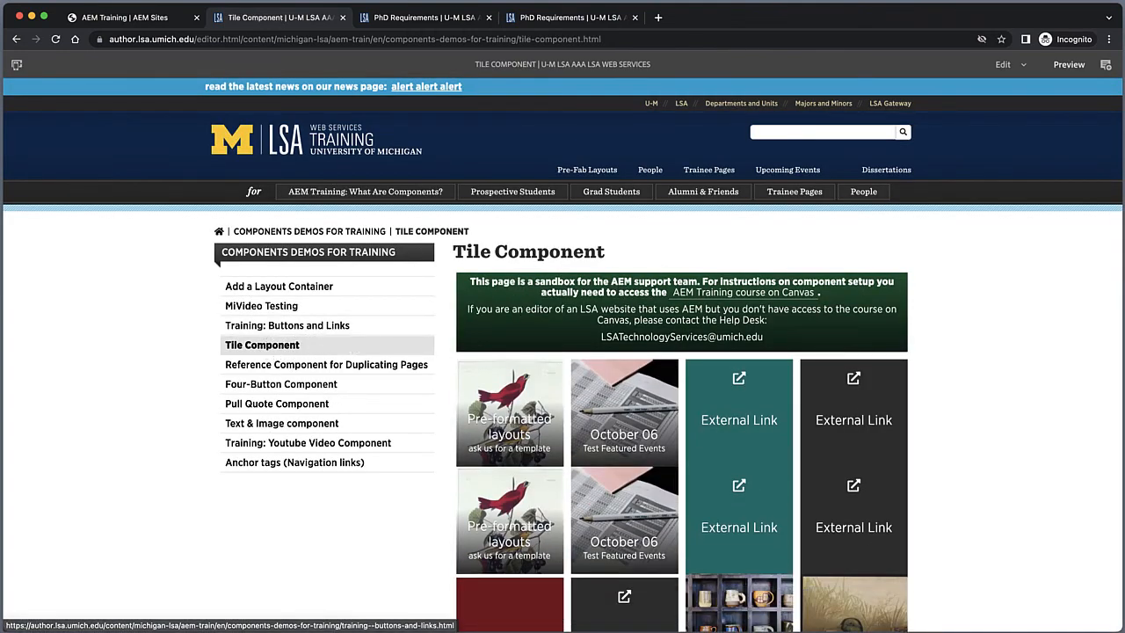
left_click(1004, 67)
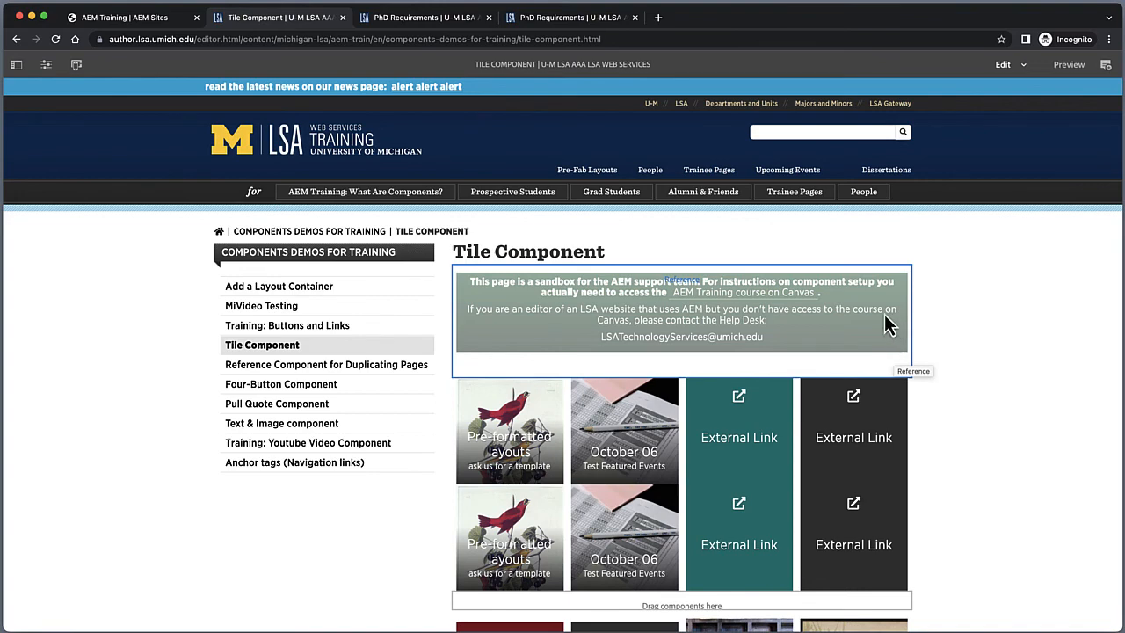
left_click(1069, 66)
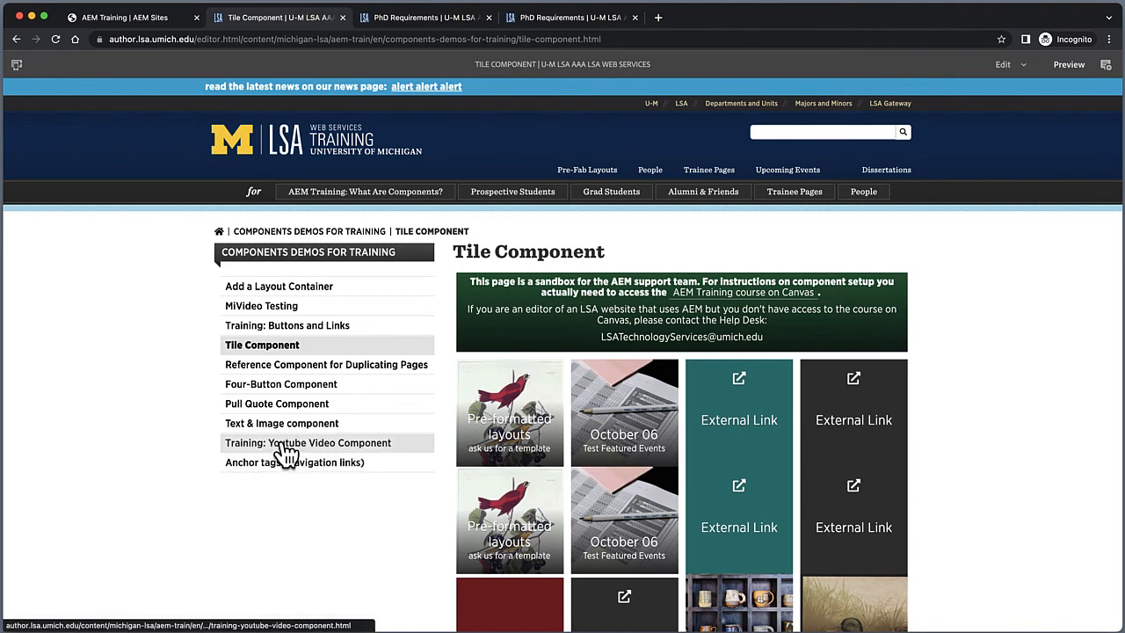
left_click(283, 449)
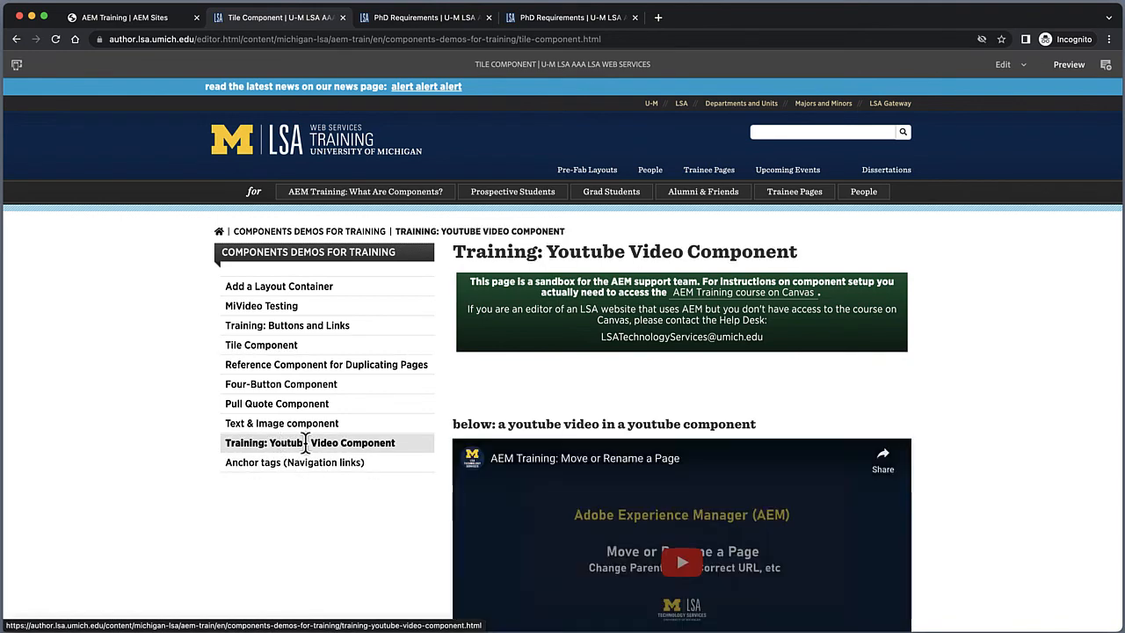
left_click(1003, 67)
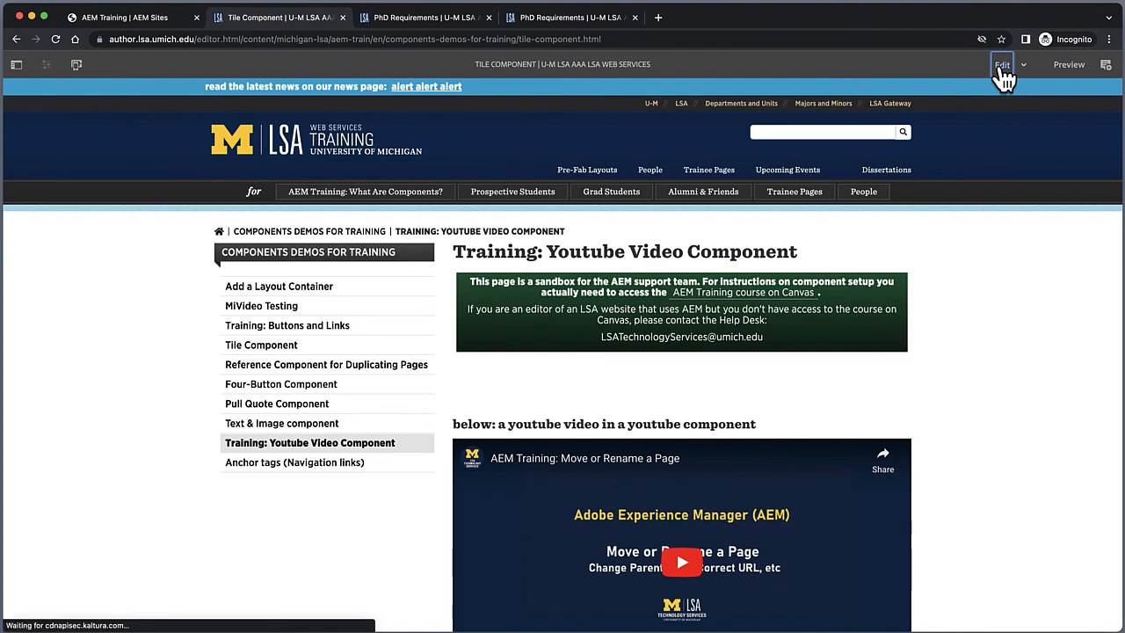